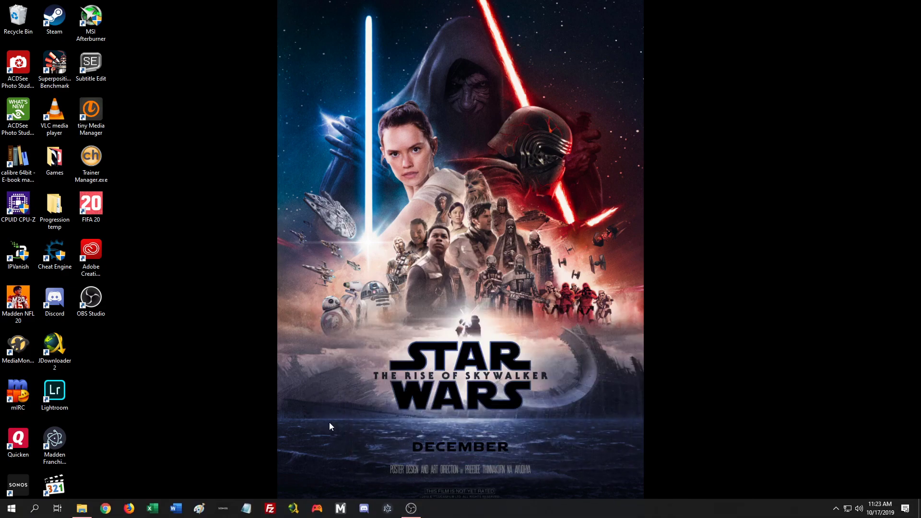
Open Scouting Tool.xlsm from the Working Files folder in Excel.
mouse_move(82, 510)
click(85, 509)
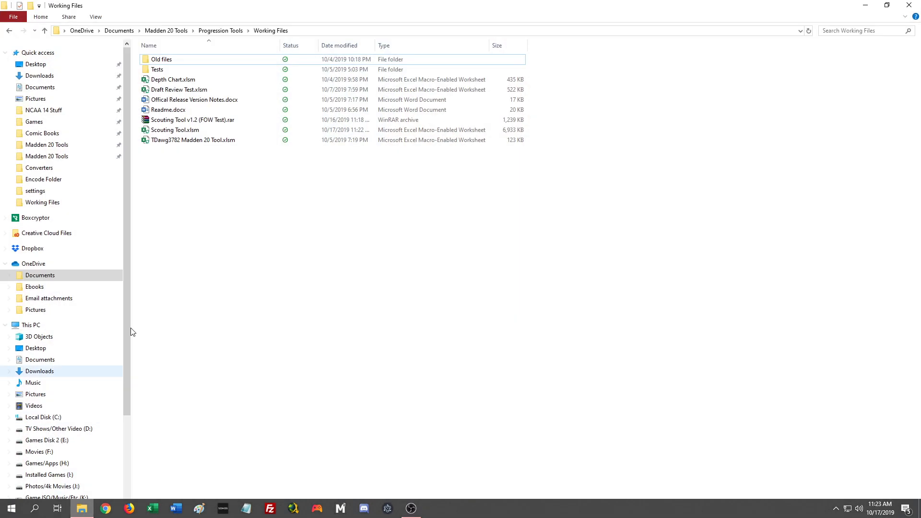
double_click(192, 131)
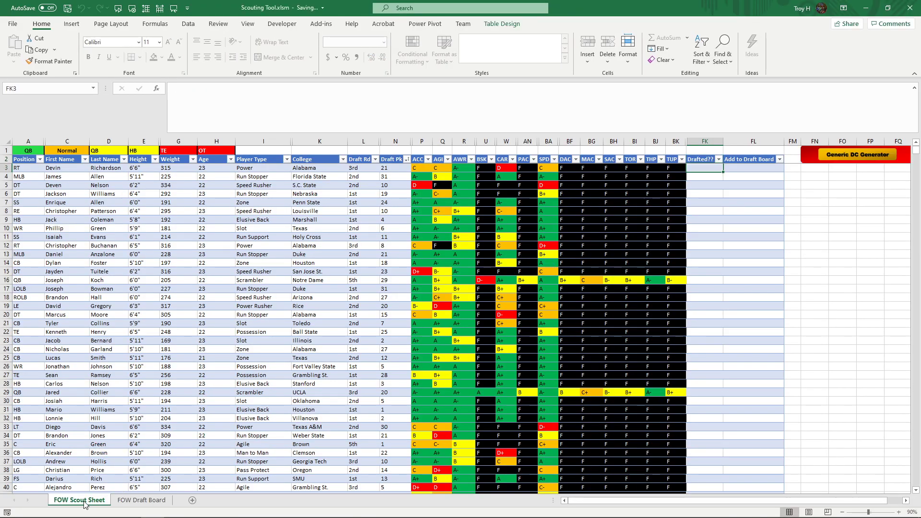
click(82, 500)
click(128, 503)
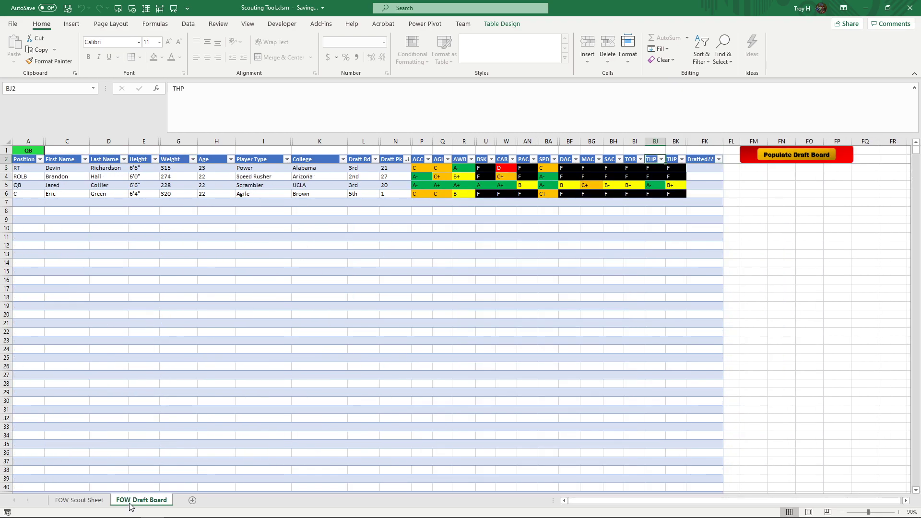
click(87, 505)
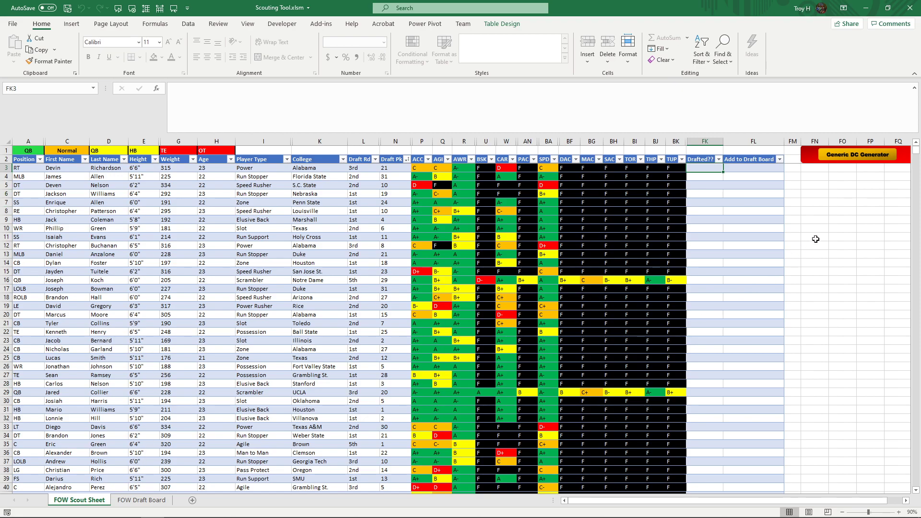
drag(753, 499, 768, 499)
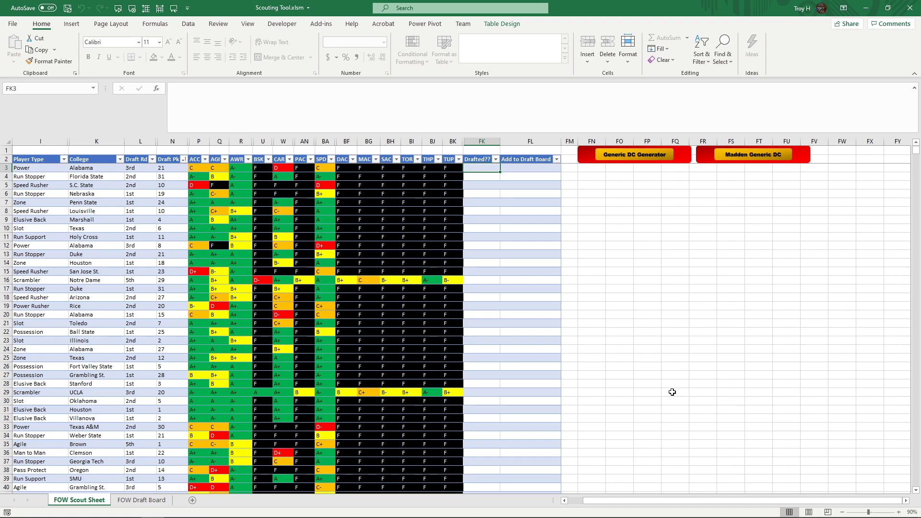
click(577, 505)
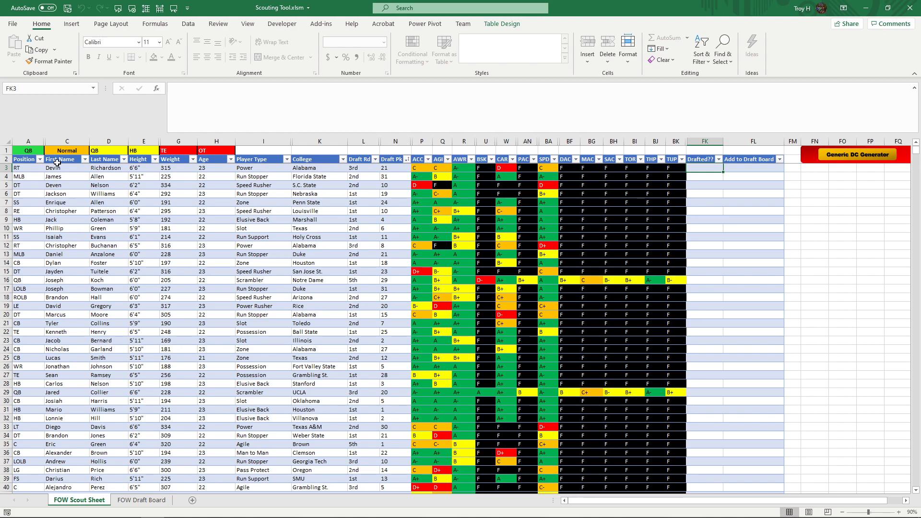
Set cell C1 to Other Positions using its dropdown.
click(71, 152)
click(94, 150)
click(67, 158)
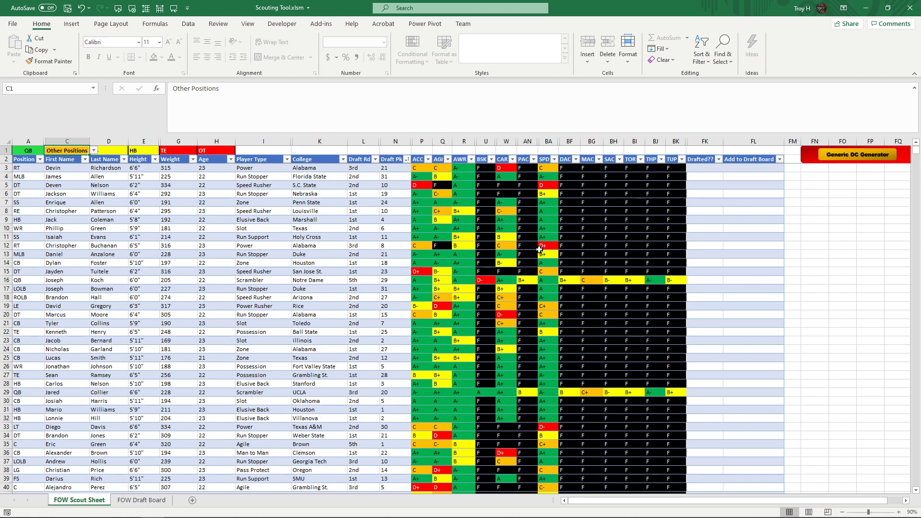
Select cells in the Drafted?? and Add to Draft Board columns, ending at FL10.
click(745, 176)
click(710, 175)
click(764, 203)
click(720, 227)
click(758, 228)
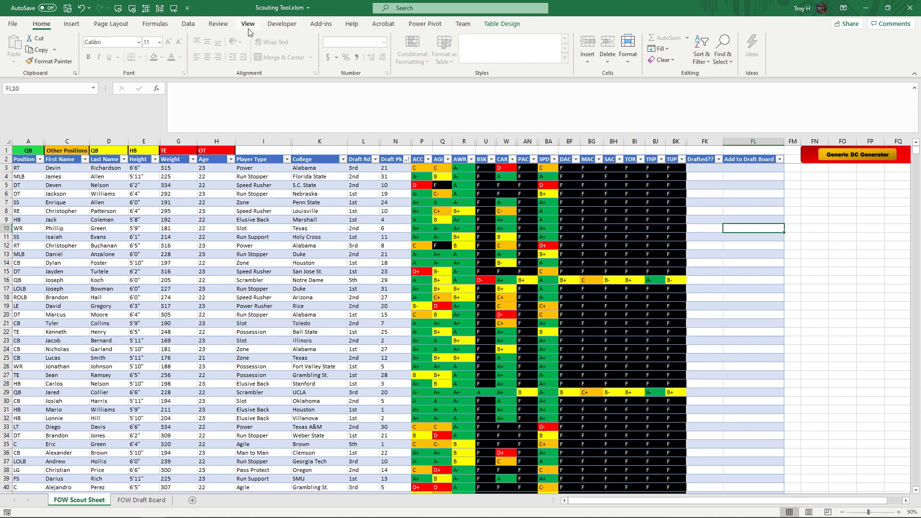
Unprotect the FOW Scout Sheet and check D1's position list.
click(218, 24)
click(342, 58)
click(342, 58)
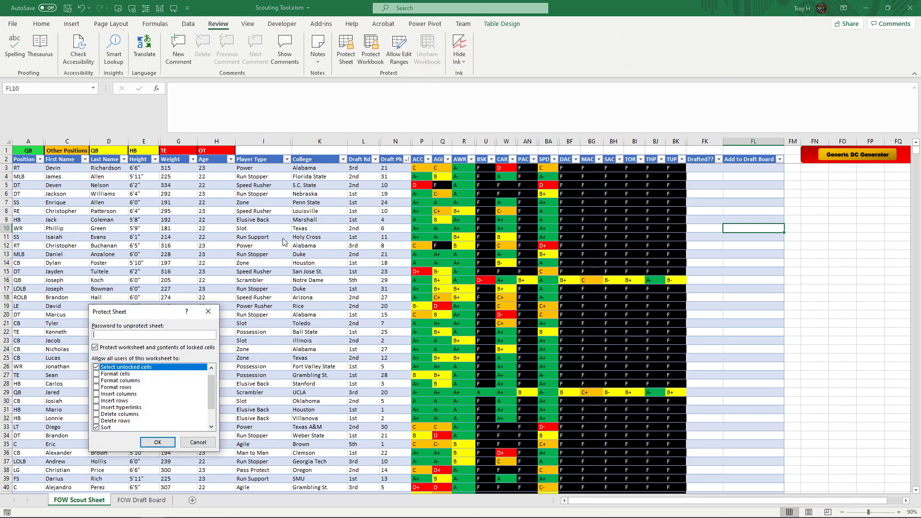
click(161, 444)
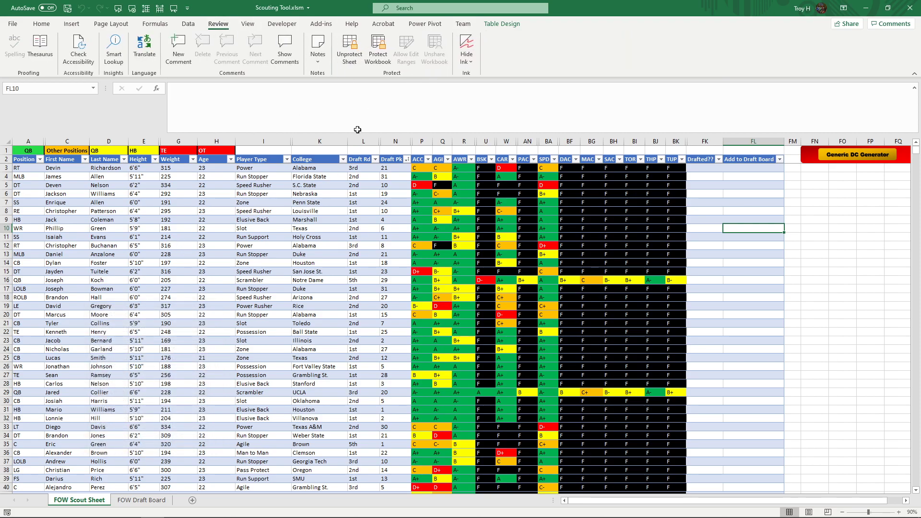
click(347, 60)
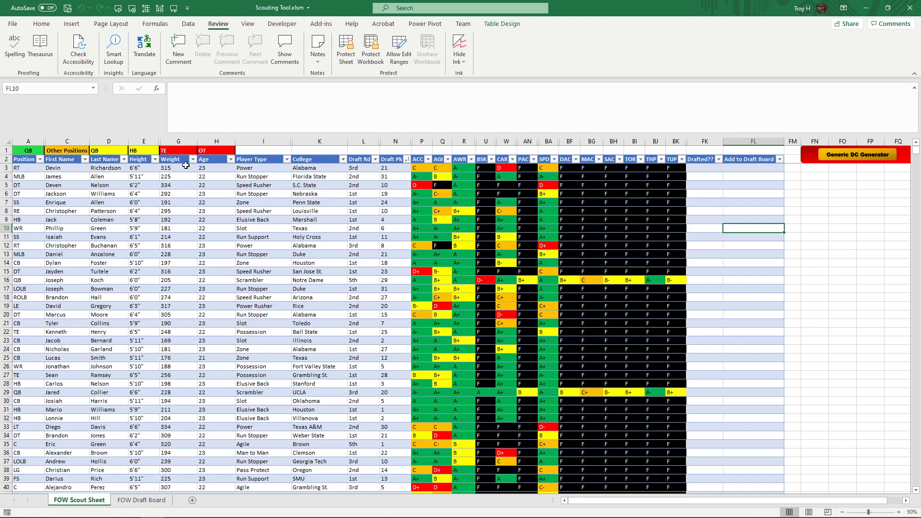
click(114, 152)
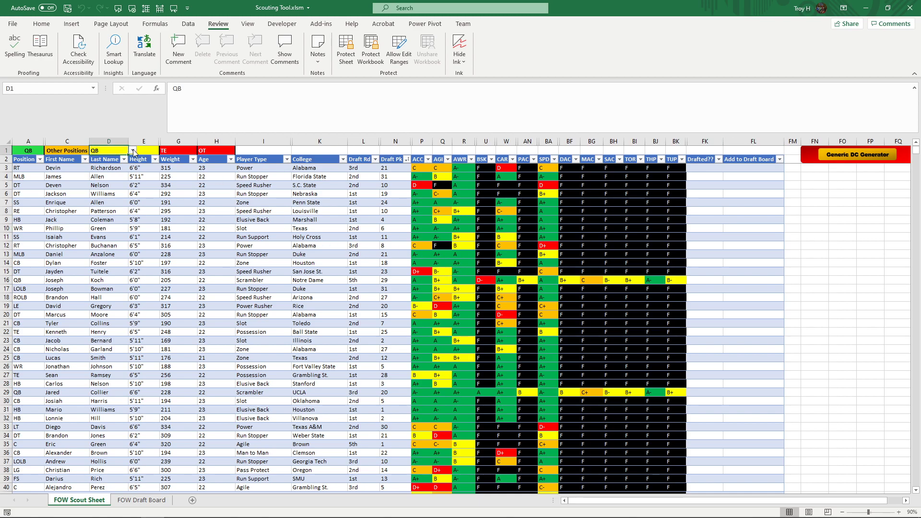
click(133, 152)
click(112, 151)
Clear the Locked protection setting on cells D1 through H1.
drag(152, 152, 223, 153)
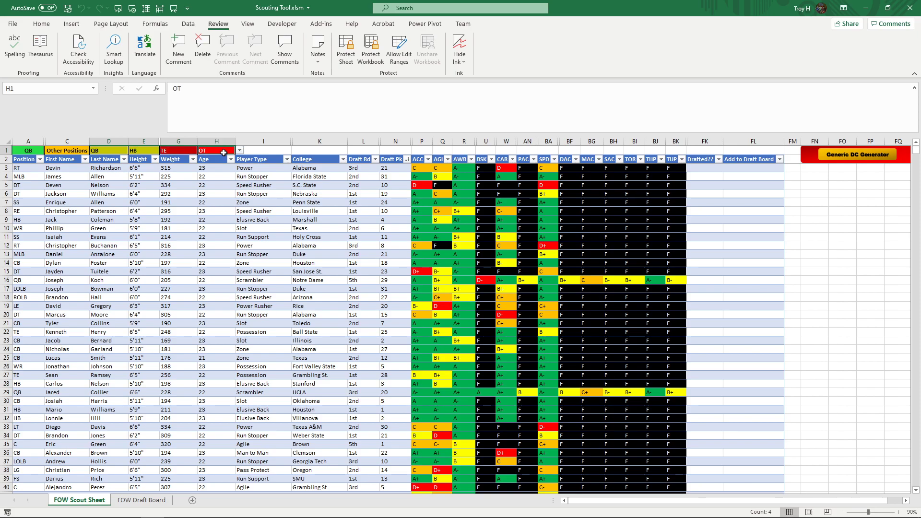
right_click(224, 152)
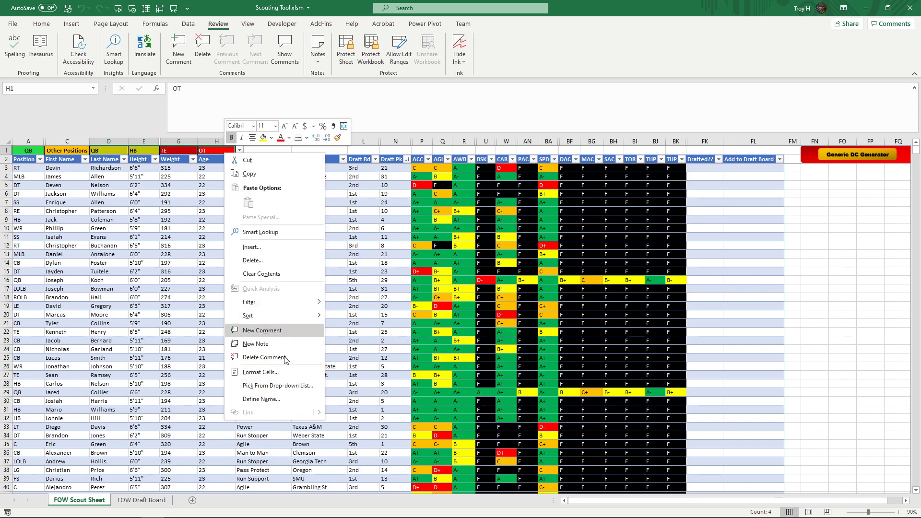
click(286, 372)
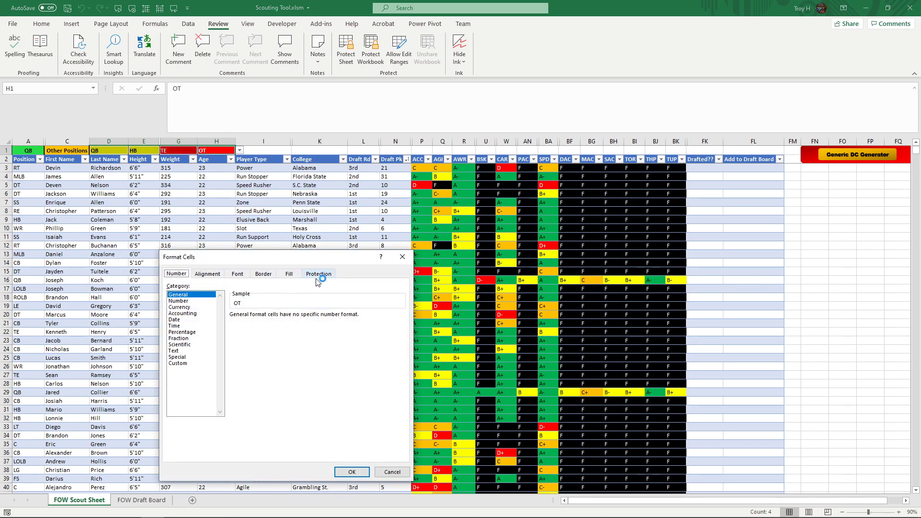
click(328, 274)
click(184, 286)
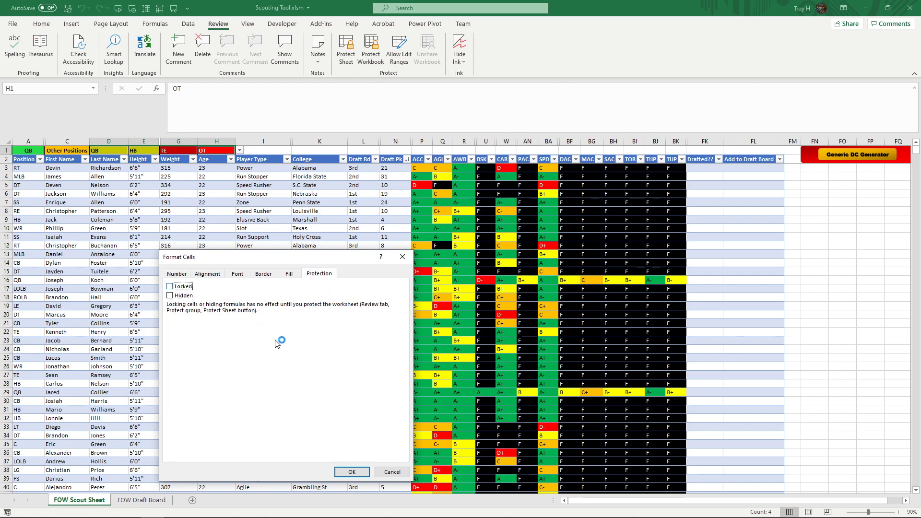
click(351, 472)
click(108, 202)
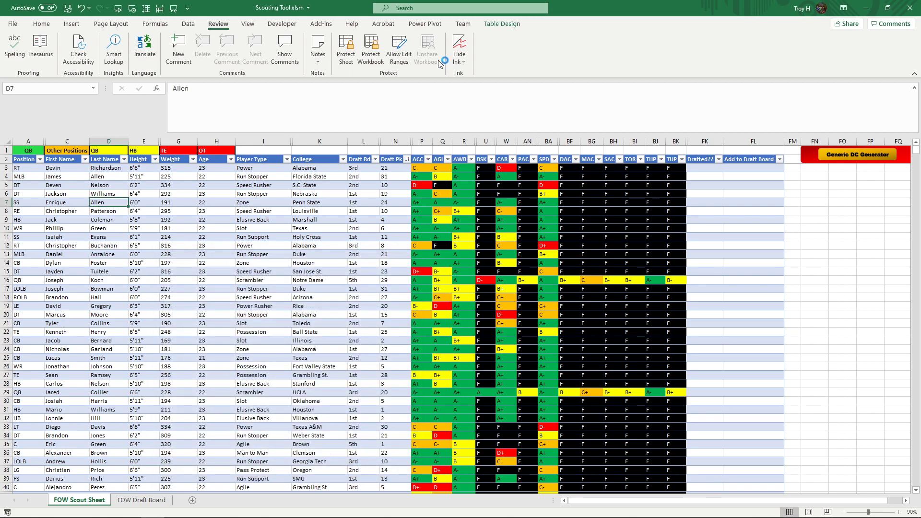
click(355, 59)
Re-protect the sheet and set D1 to Top Pos #1 and E1 to Top Pos #2.
click(158, 439)
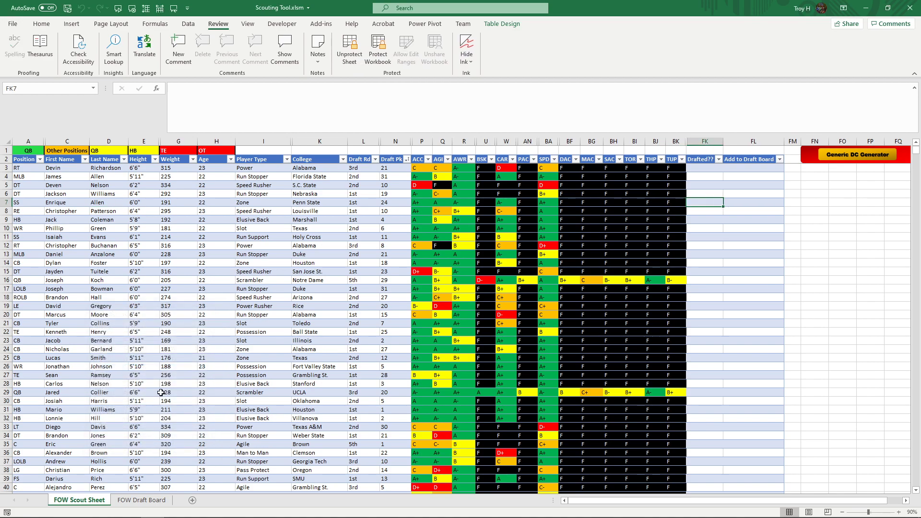
click(106, 152)
key(Tab)
key(Tab)
click(117, 150)
click(133, 150)
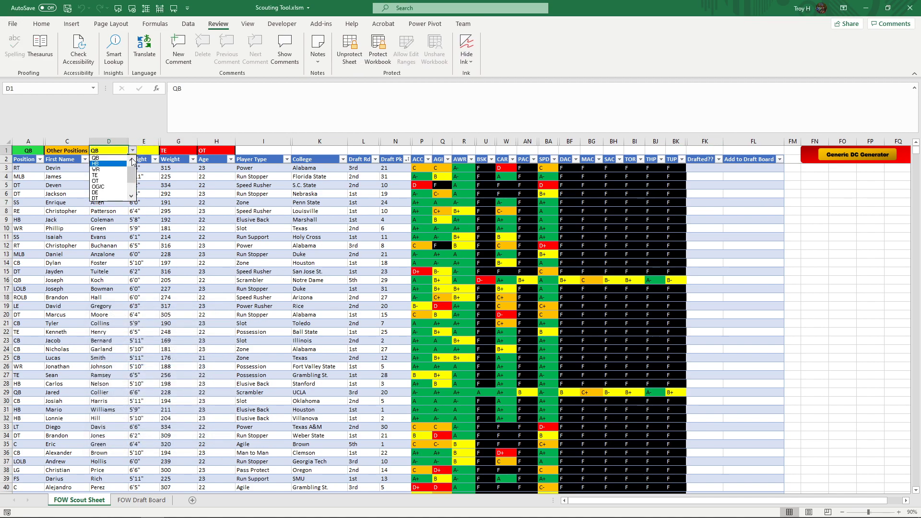
click(104, 158)
click(147, 150)
click(164, 150)
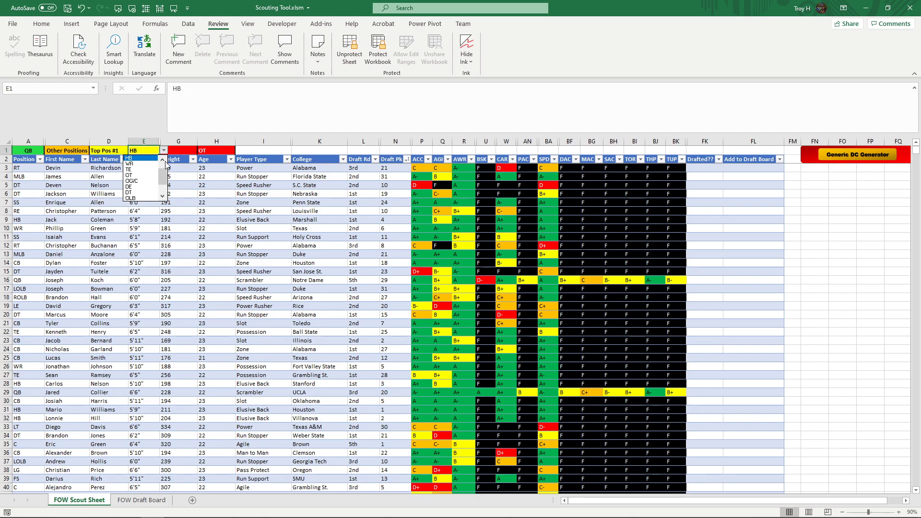
click(149, 158)
Set G1 to Worst Pos #1 and H1 to Worst Pos #2.
click(183, 150)
click(202, 151)
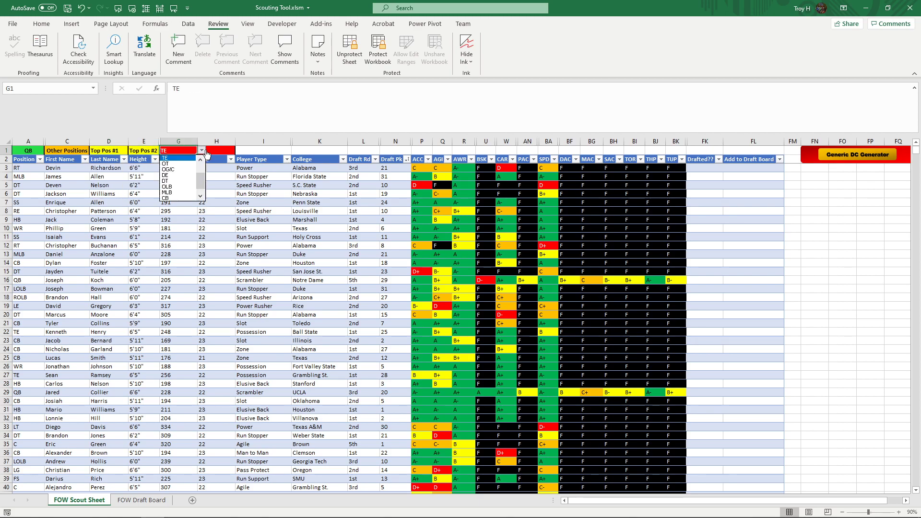
click(201, 161)
click(200, 162)
click(200, 161)
click(200, 161)
click(200, 162)
click(178, 158)
click(212, 151)
click(240, 150)
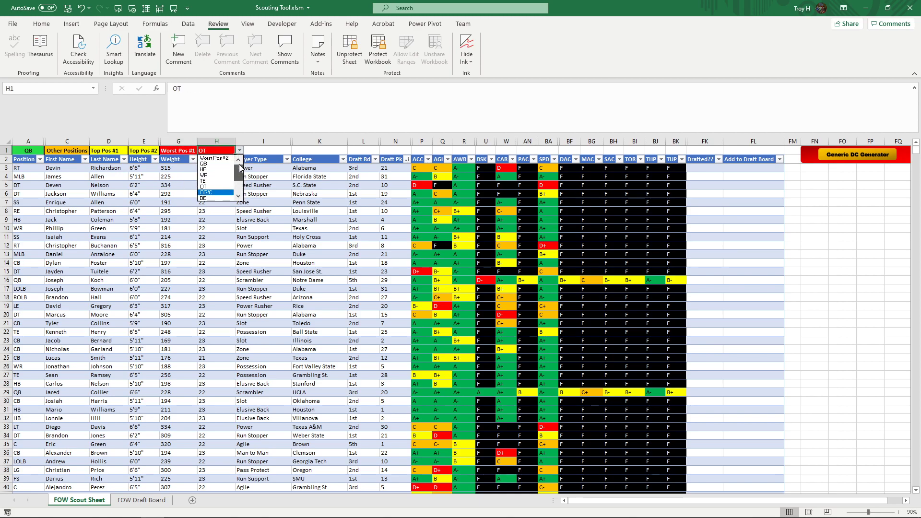
click(216, 158)
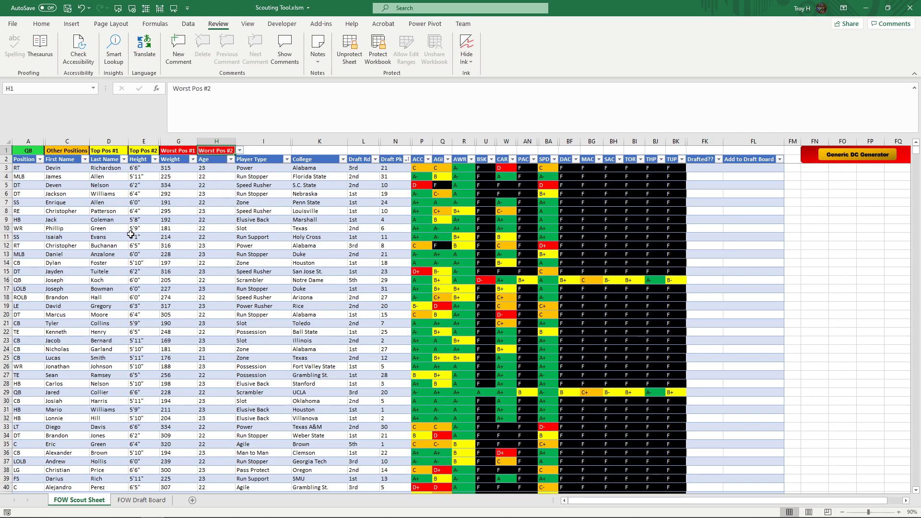
Set D1 to QB and E1 to WR.
click(111, 150)
key(Right)
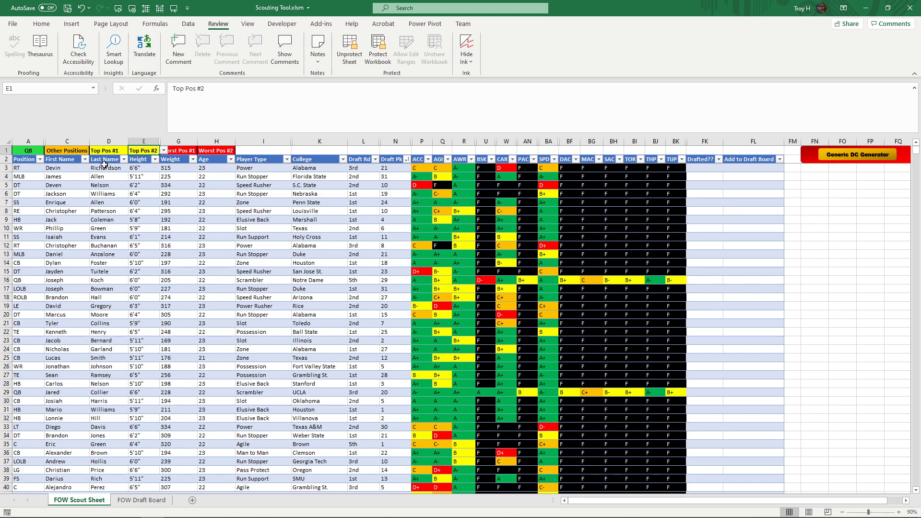
click(120, 150)
click(132, 151)
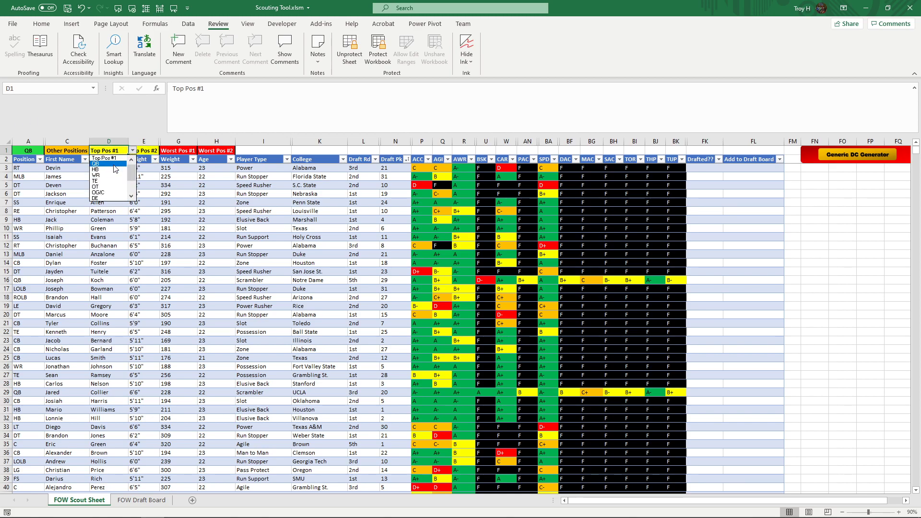
click(110, 164)
click(146, 151)
click(164, 150)
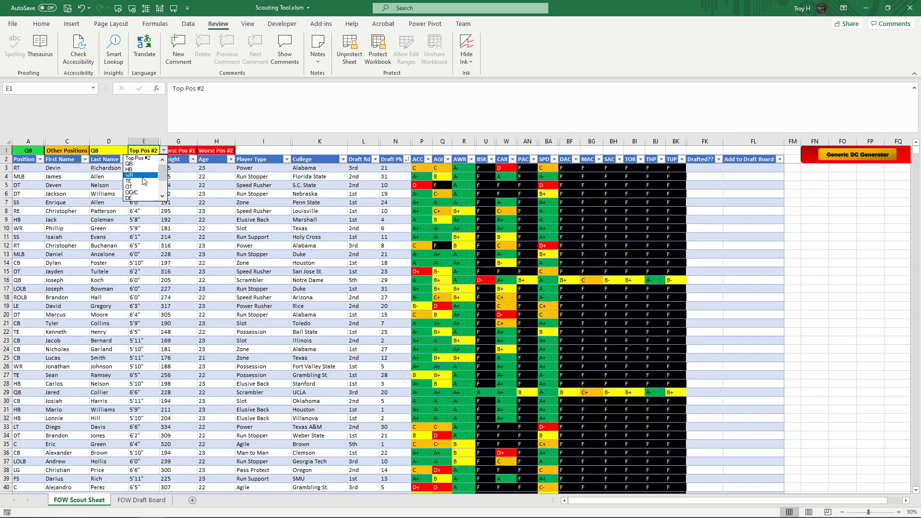
click(145, 175)
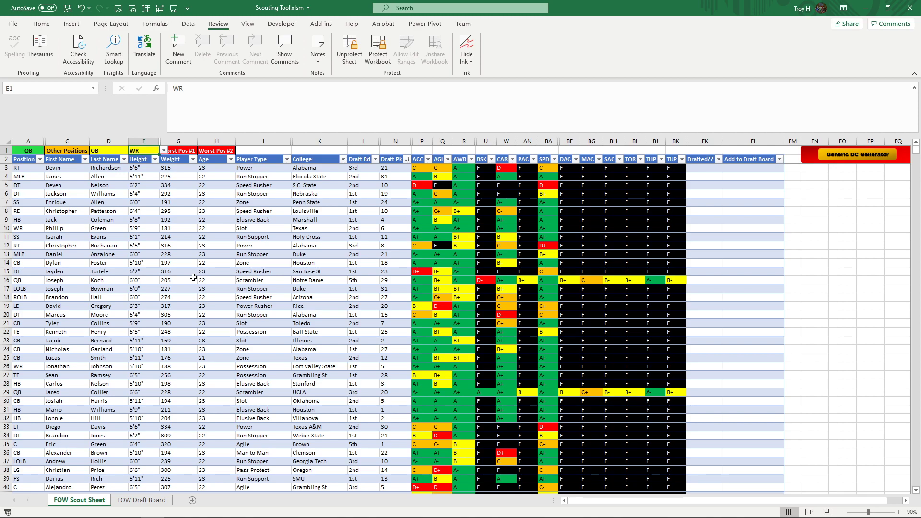
Pick OT for G1 and OLB for H1 from their dropdowns.
click(185, 151)
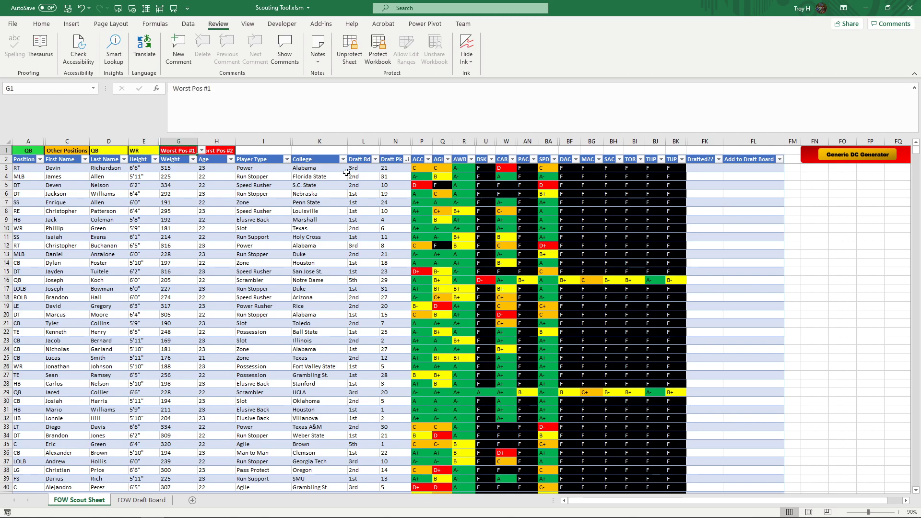
click(202, 150)
click(200, 180)
click(216, 150)
click(239, 150)
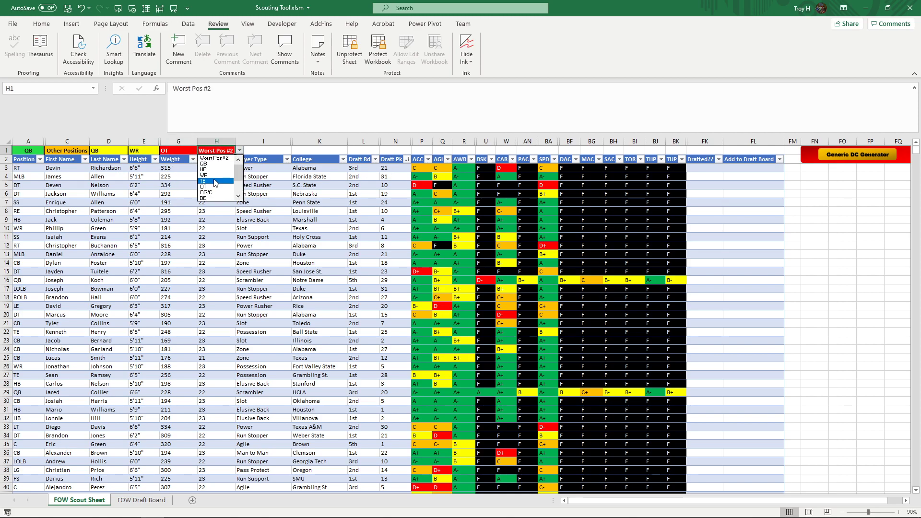
click(238, 191)
click(221, 183)
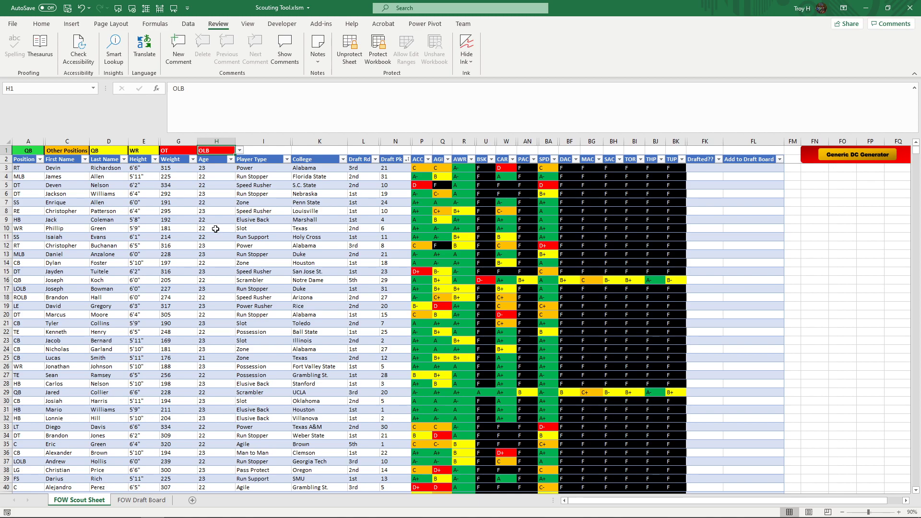
mouse_move(836, 510)
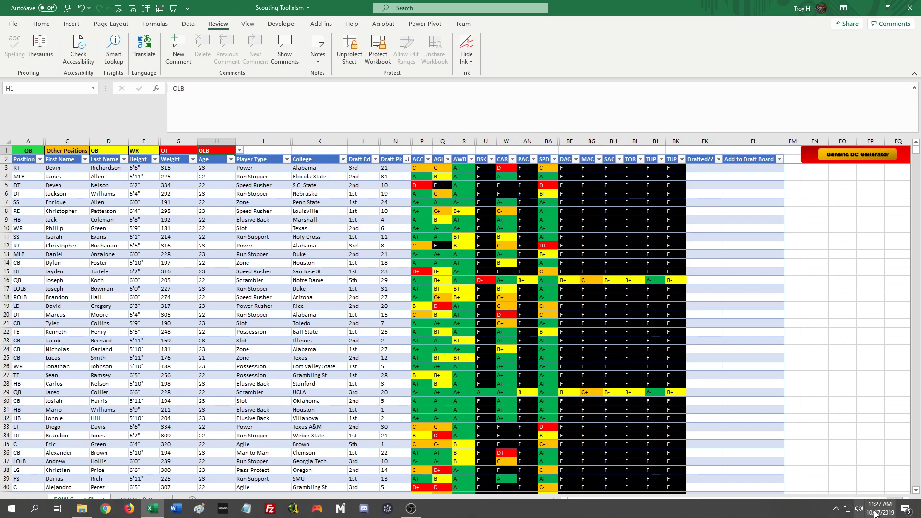
click(411, 510)
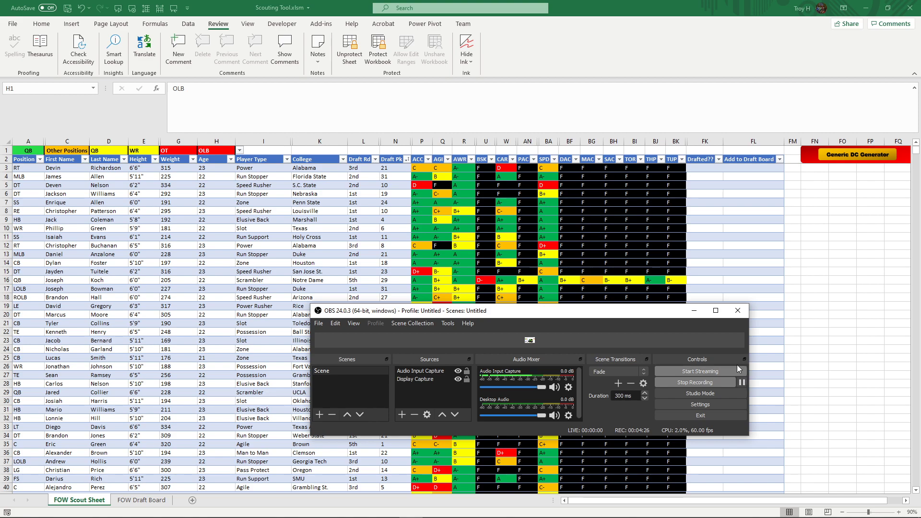
click(693, 309)
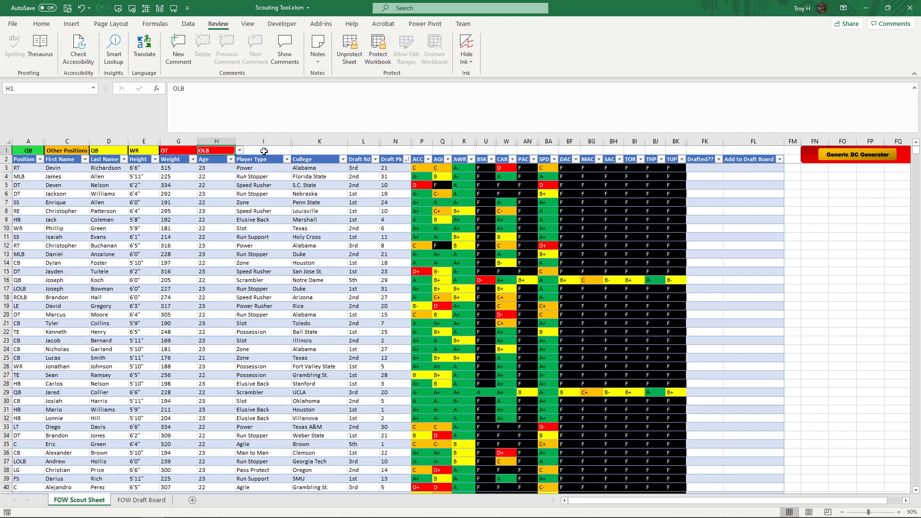
Set C1 to Normal and select D1, which holds QB.
click(71, 152)
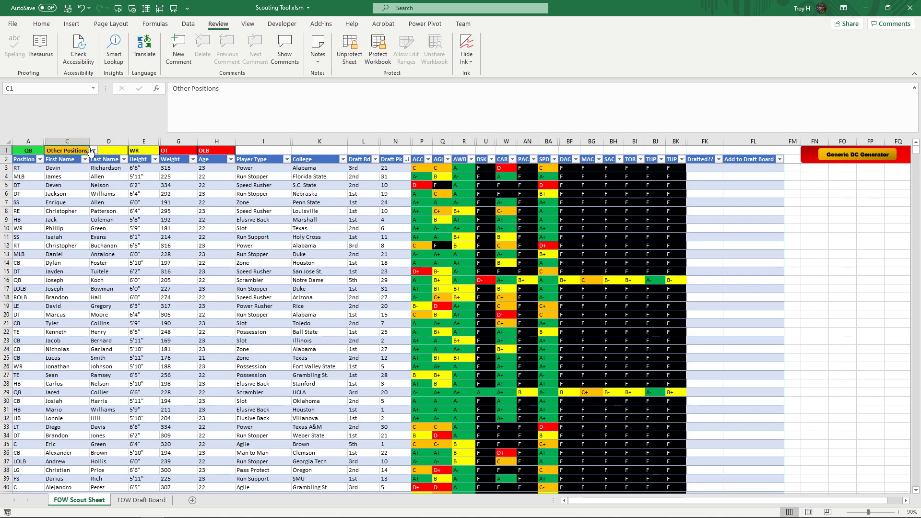
click(93, 151)
click(72, 165)
click(118, 153)
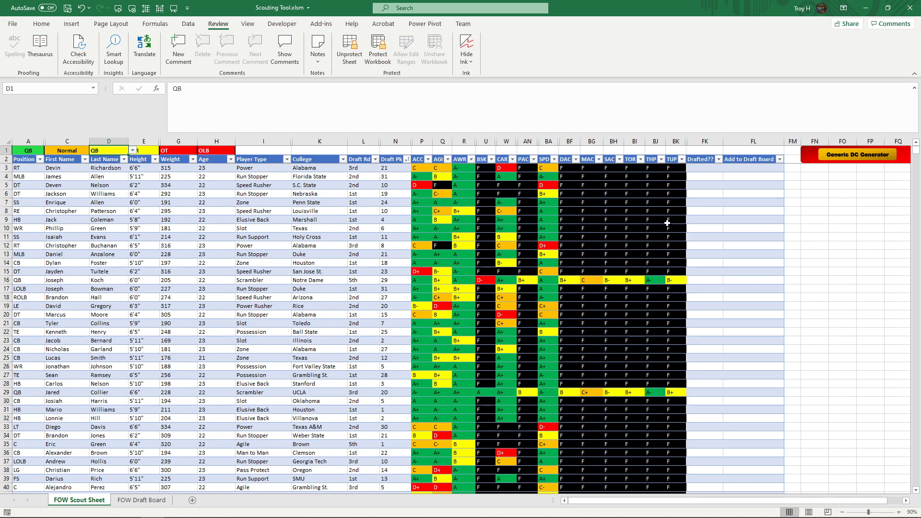
Run the Generic DC Generator and load the CSV roster file.
click(861, 153)
scroll(298, 365, down, 5)
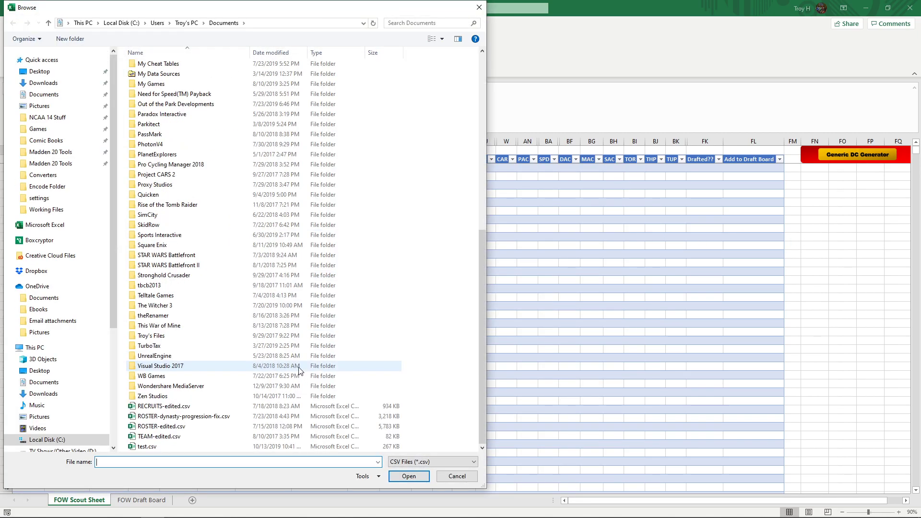
double_click(151, 450)
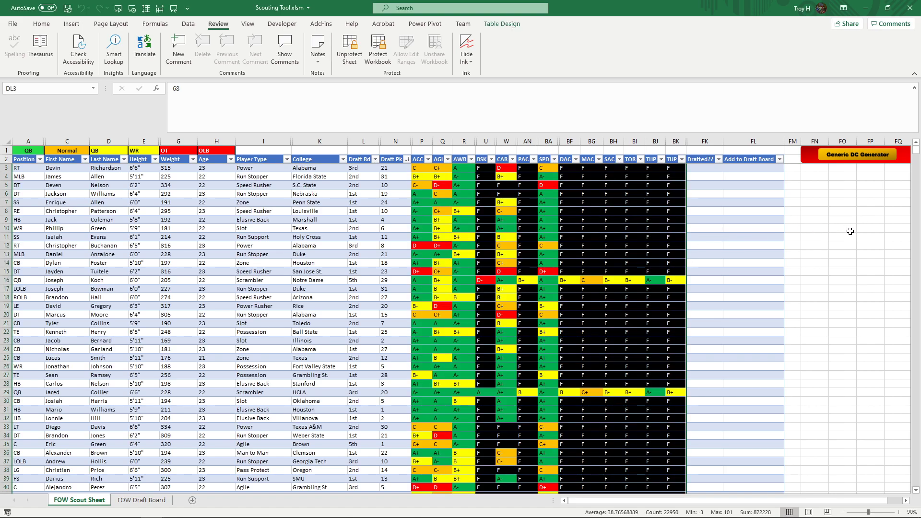
Filter the Position column to QB only, leaving 22 of 450 records.
click(38, 153)
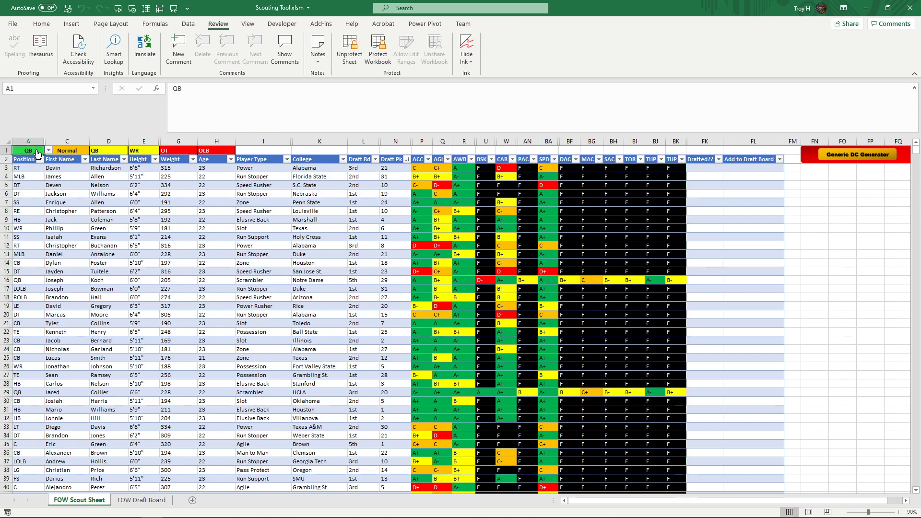
click(49, 151)
click(30, 157)
click(40, 159)
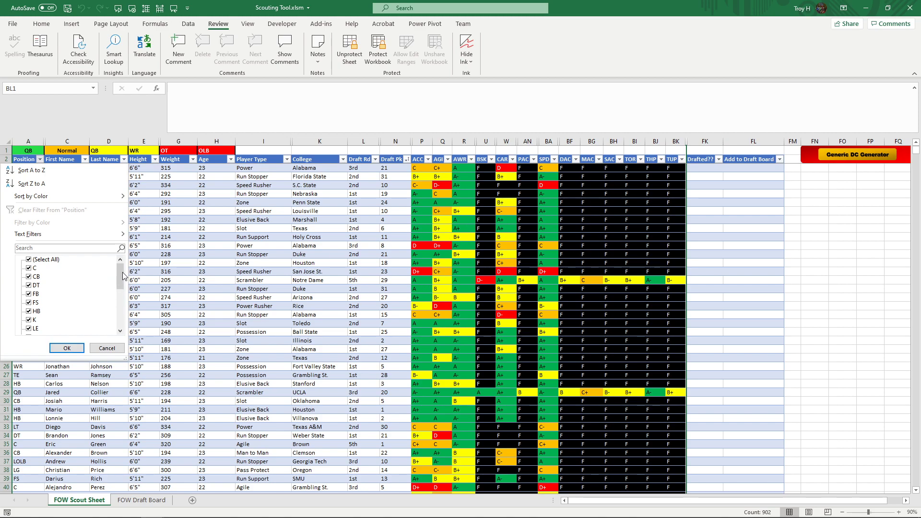
click(43, 259)
scroll(29, 287, down, 5)
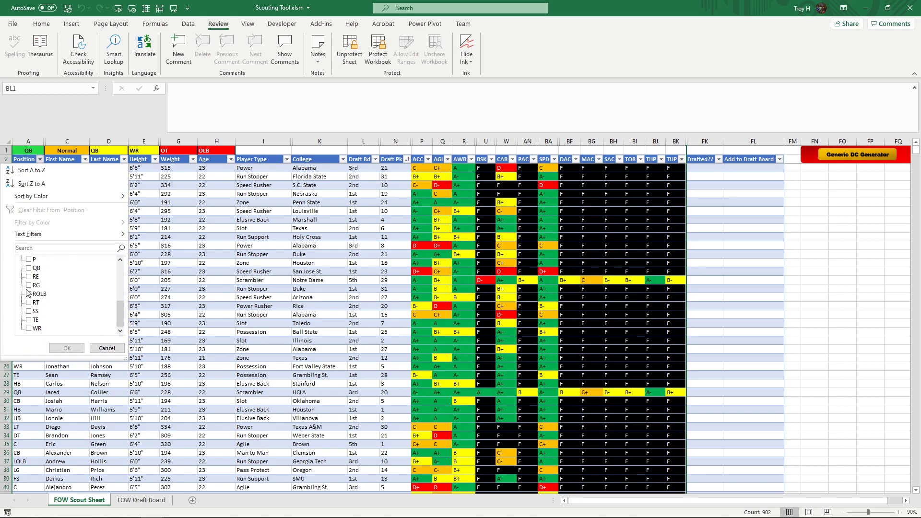
click(29, 268)
click(67, 348)
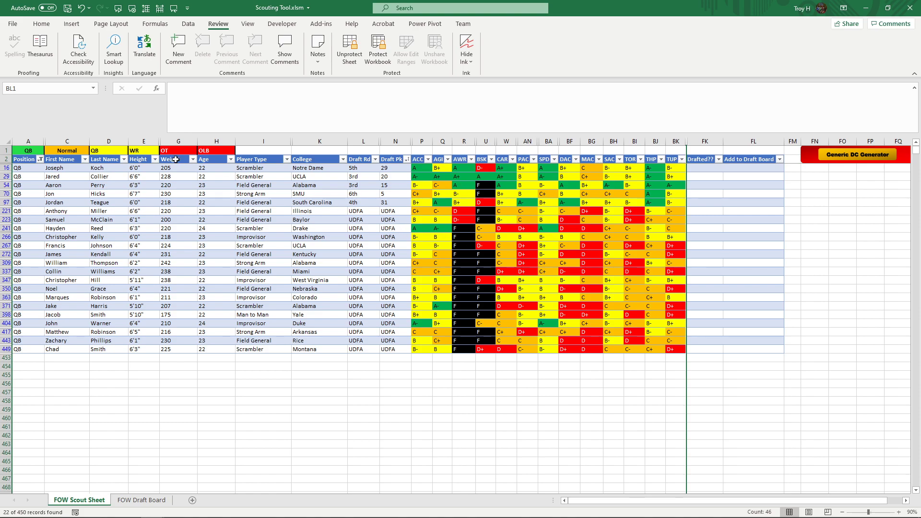
Filter the Position column to WR only (65 records) and set A1 to WR.
click(40, 160)
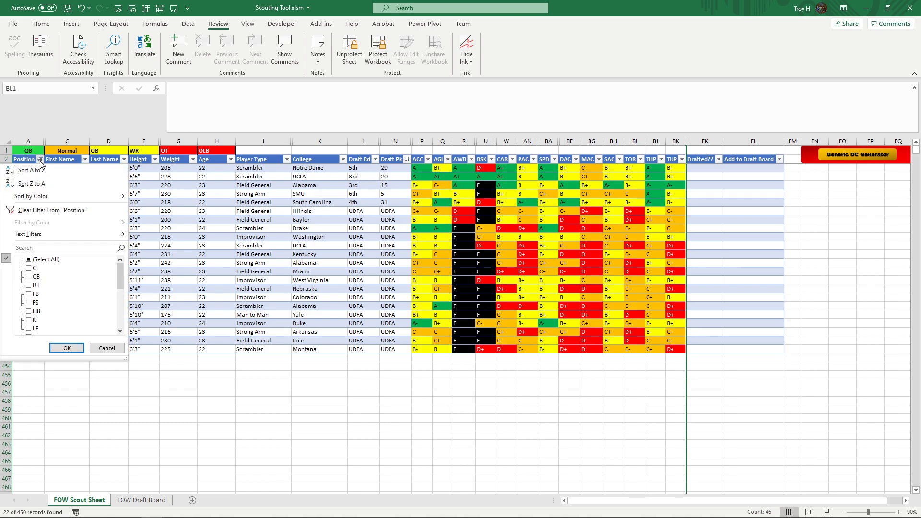
click(40, 259)
scroll(41, 268, down, 5)
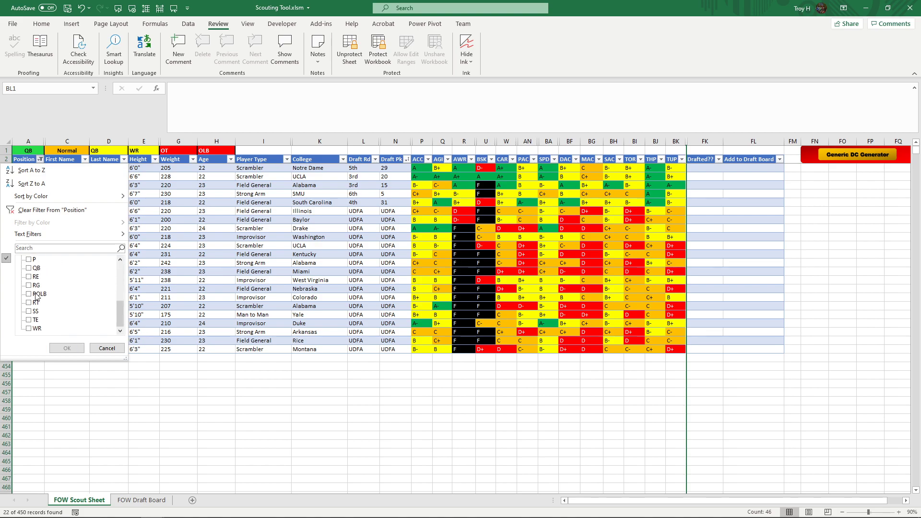
click(37, 330)
click(67, 348)
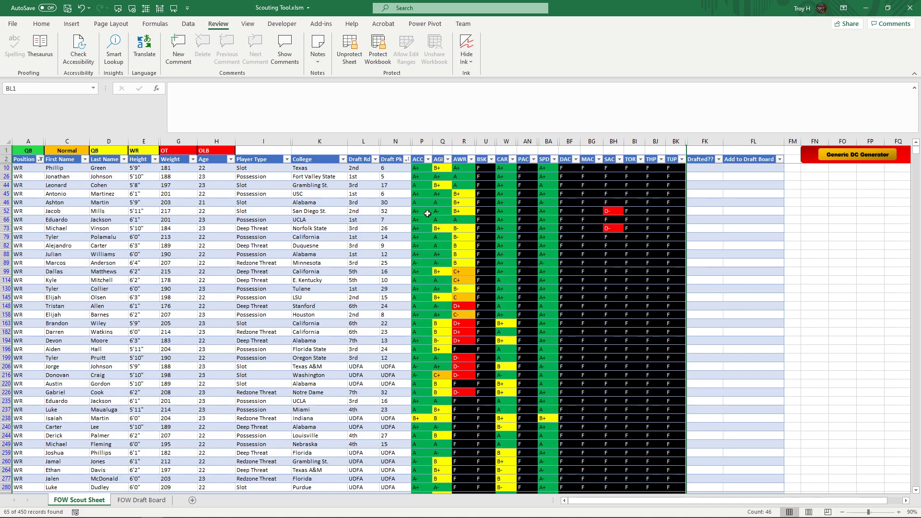
click(30, 150)
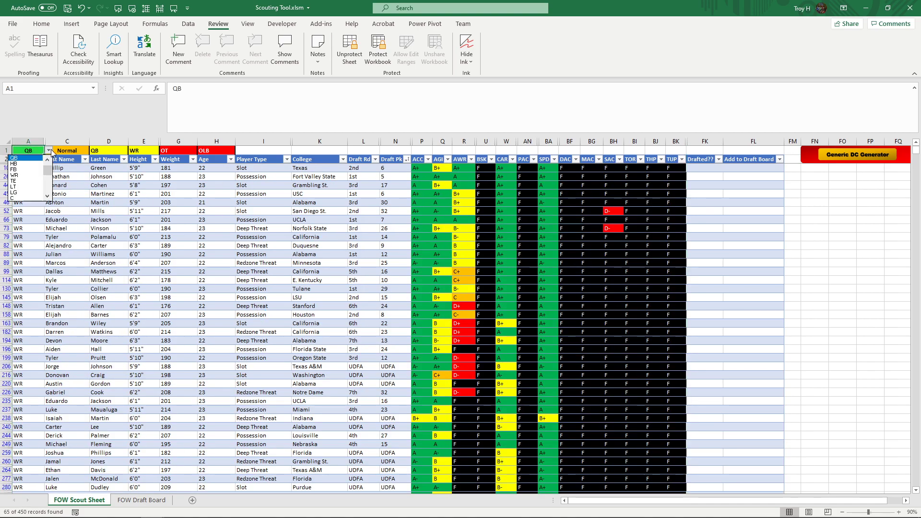
click(30, 176)
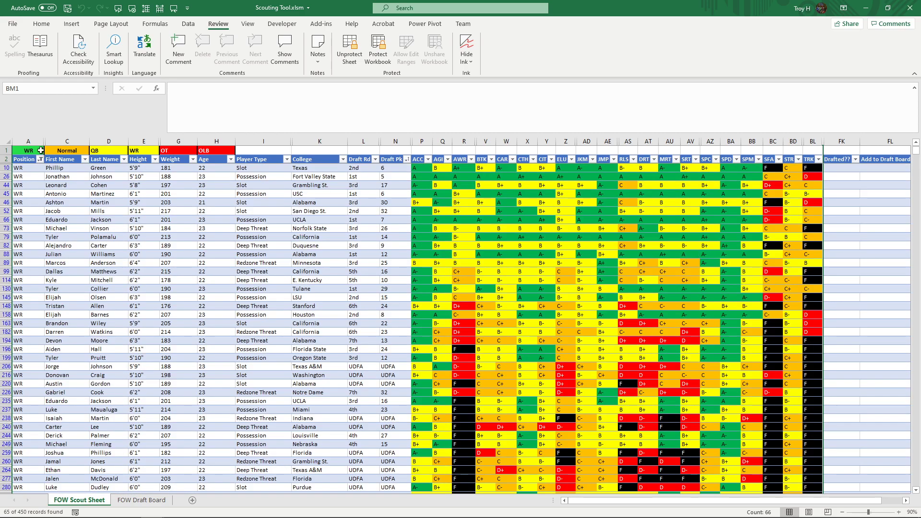
Set A1 to RT and add RT to the Position filter, showing 82 records.
click(40, 150)
click(48, 150)
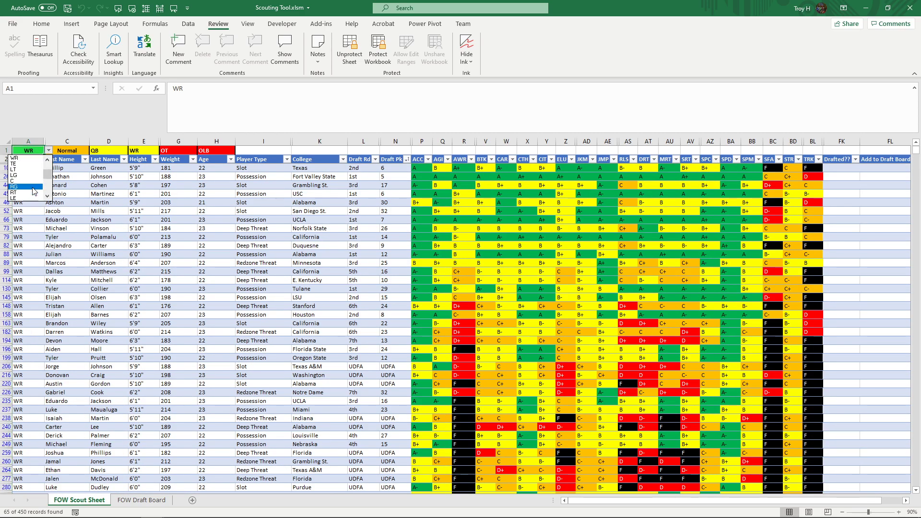
click(29, 193)
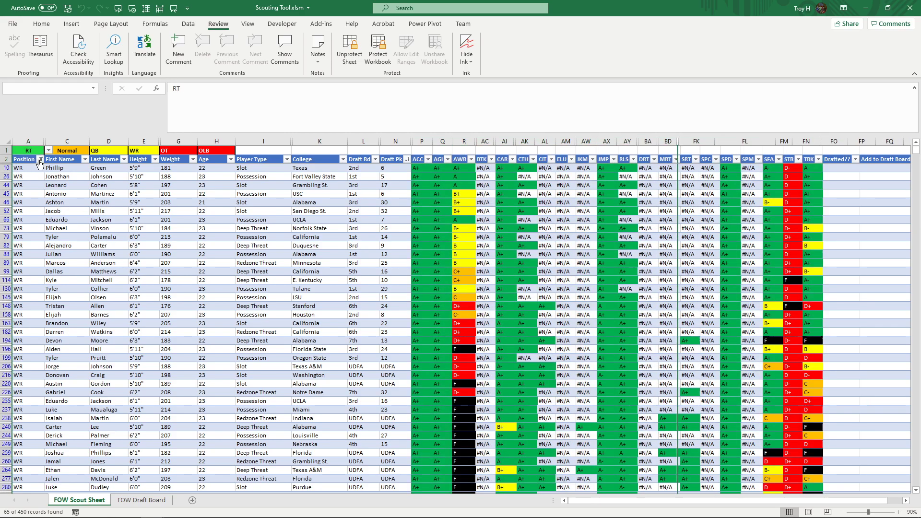
click(40, 159)
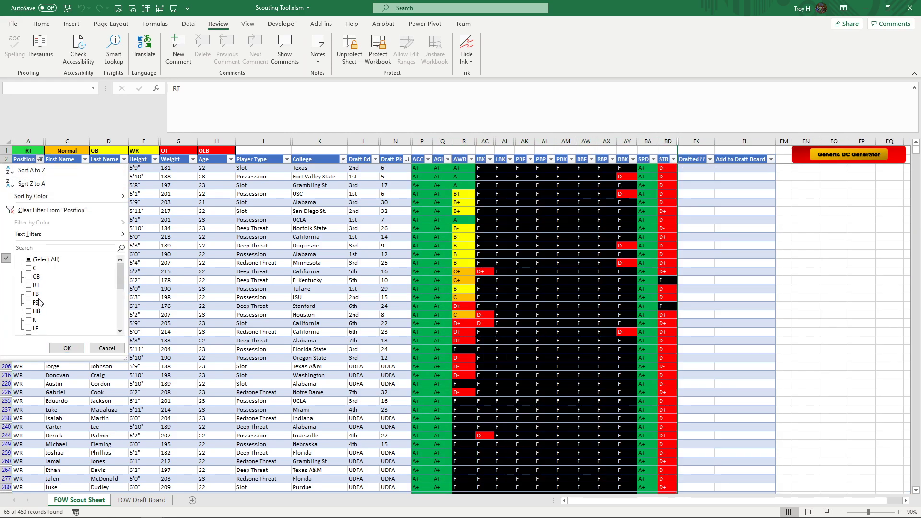
scroll(44, 318, down, 3)
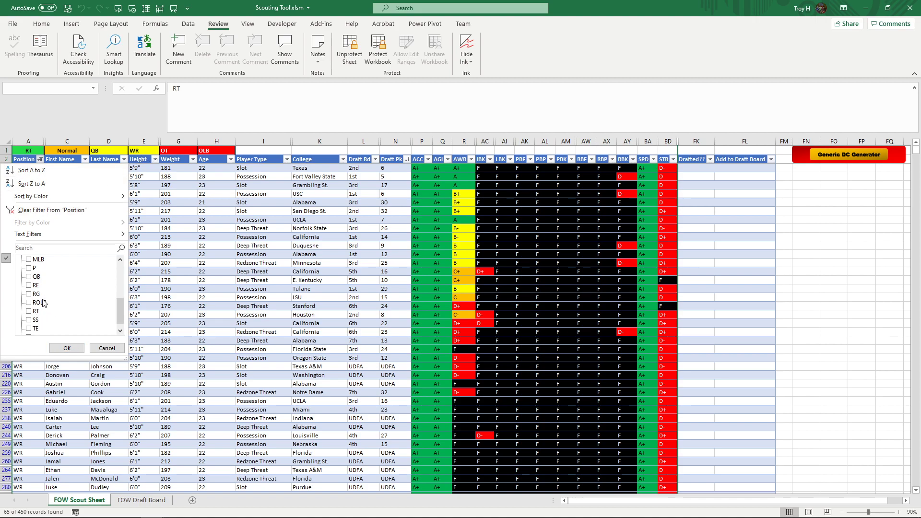
click(34, 311)
click(66, 348)
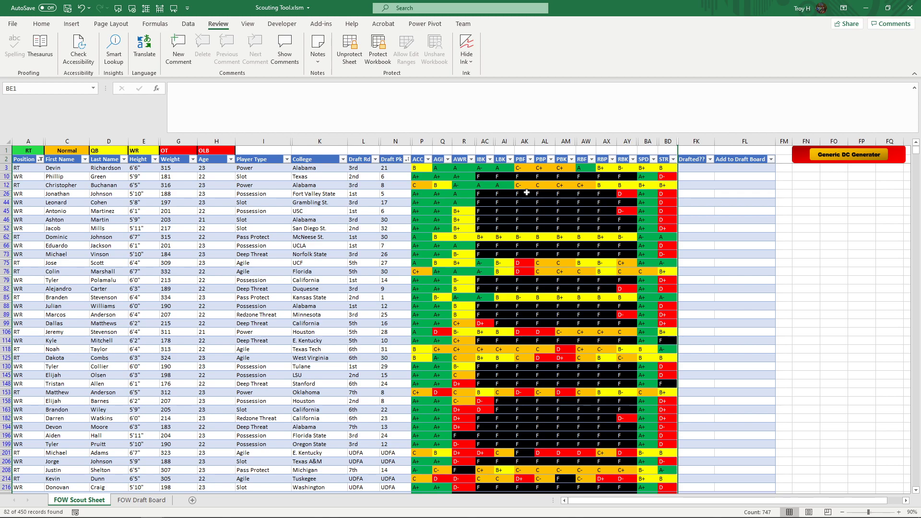
Bring up the OBS recording window and minimize it again.
mouse_move(693, 514)
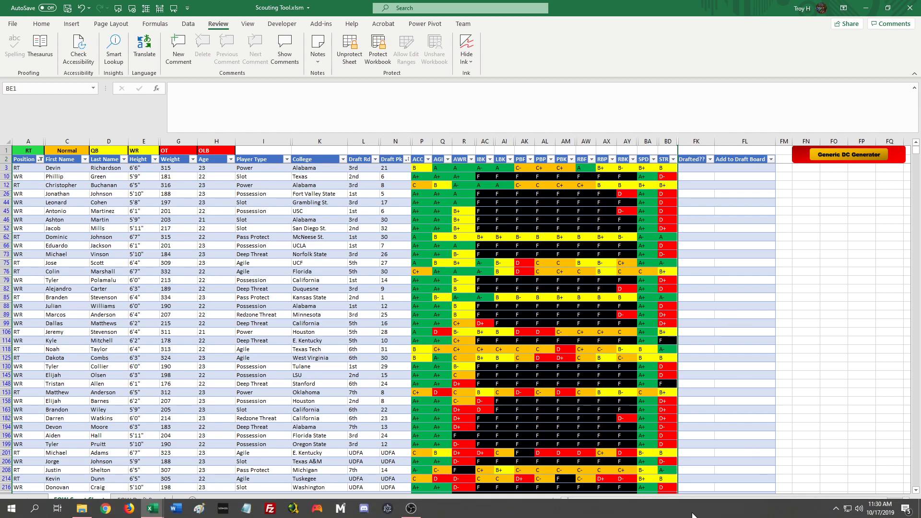
click(411, 508)
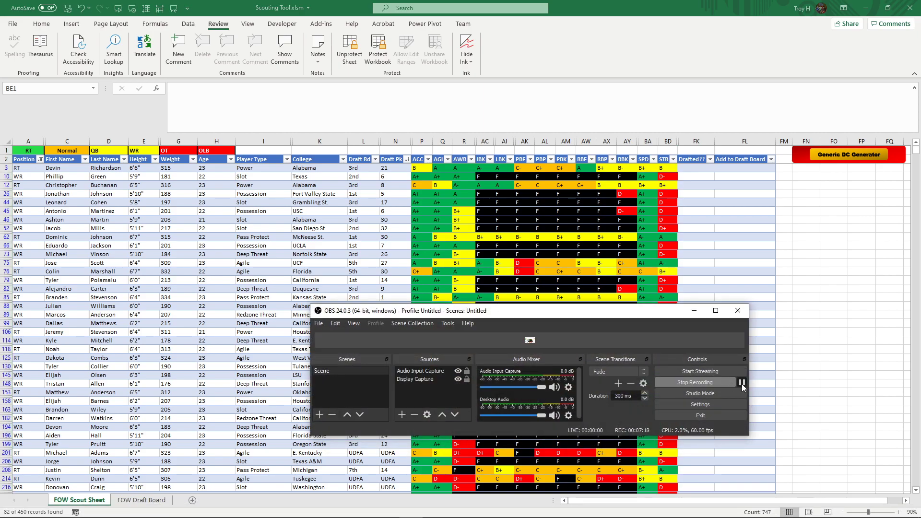
click(694, 310)
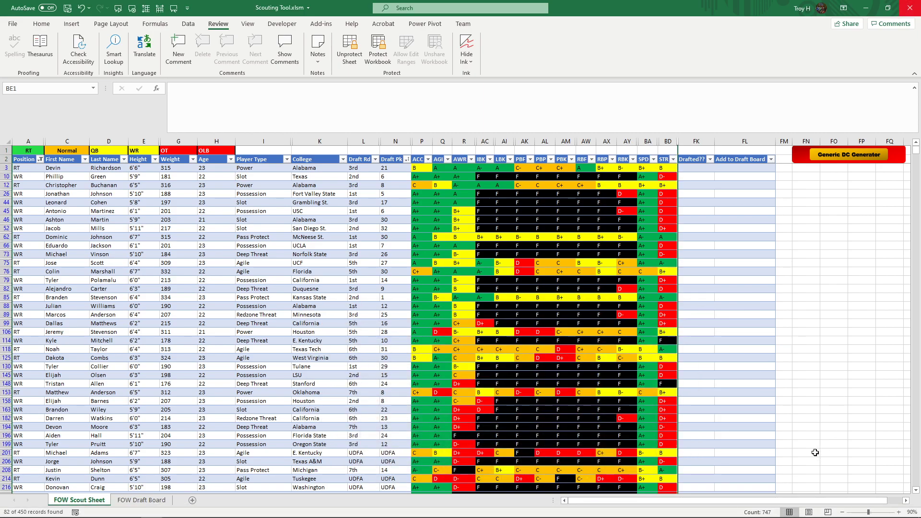
Filter the scouting table's Position column to show only RT prospects.
mouse_move(857, 517)
click(40, 159)
scroll(37, 302, down, 5)
click(31, 329)
click(67, 348)
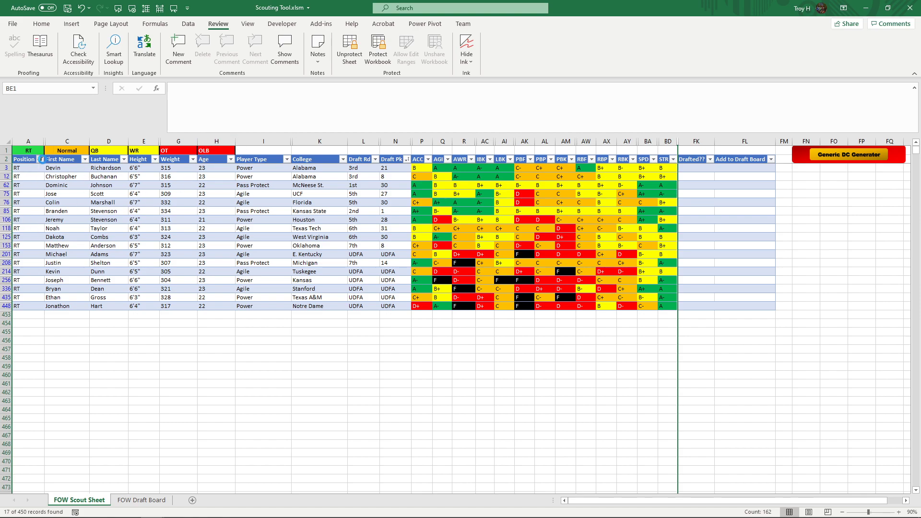
click(40, 159)
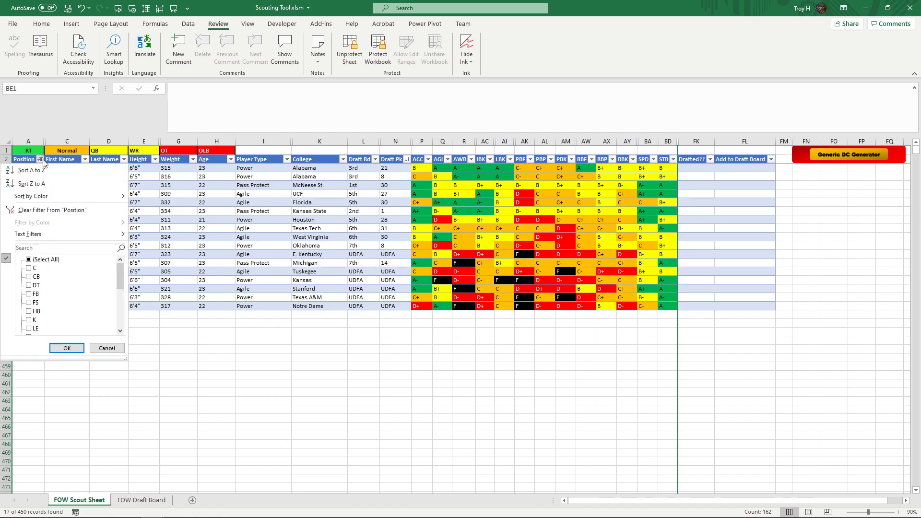
Filter the Position column to show only HB players.
click(41, 260)
scroll(39, 298, down, 4)
click(34, 311)
click(60, 348)
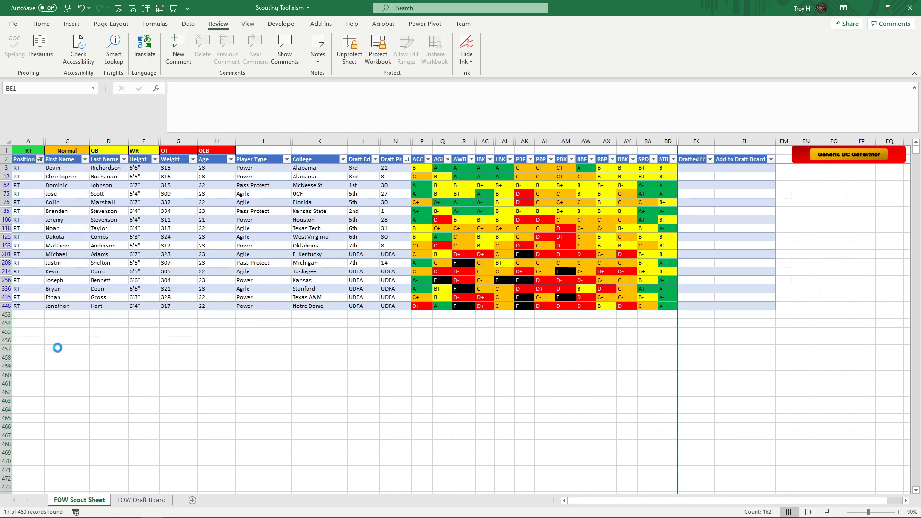
Set the position selector in cell A1 to HB.
click(29, 150)
click(49, 150)
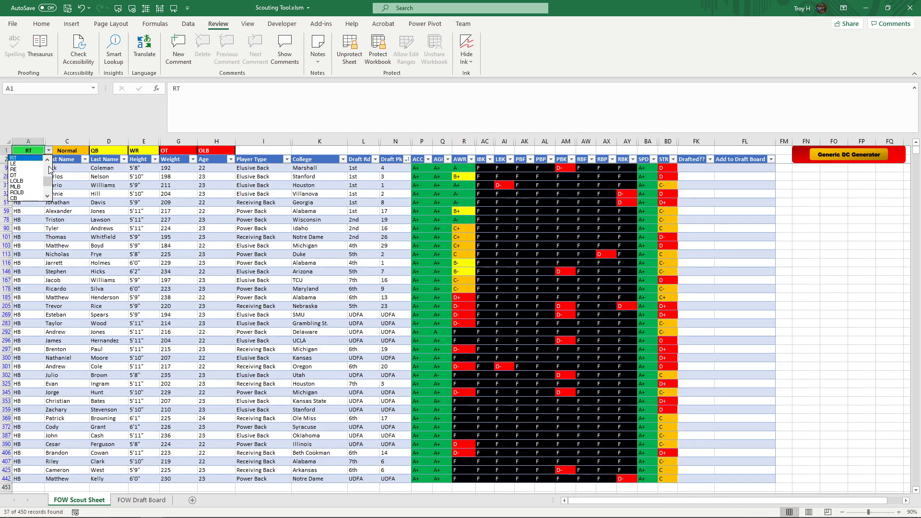
scroll(48, 165, up, 3)
click(39, 163)
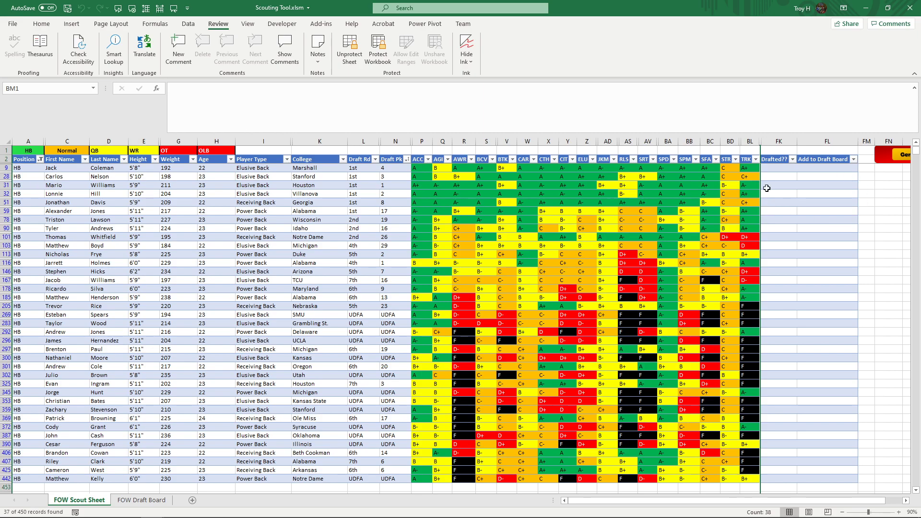
Enter x in the Drafted?? cells FK9, FK51 and FK113 for three HB players.
click(783, 171)
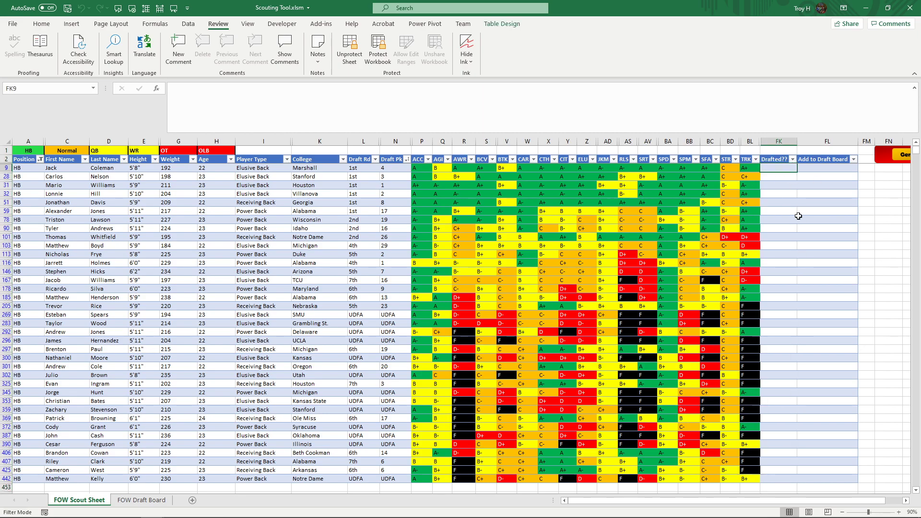
text(x)
key(Return)
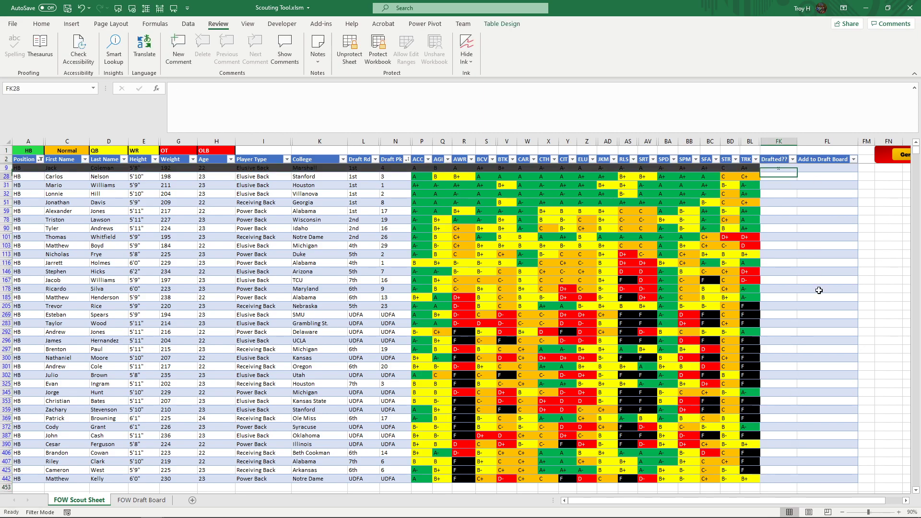
key(Down)
key(Down)
key(Down)
text(x)
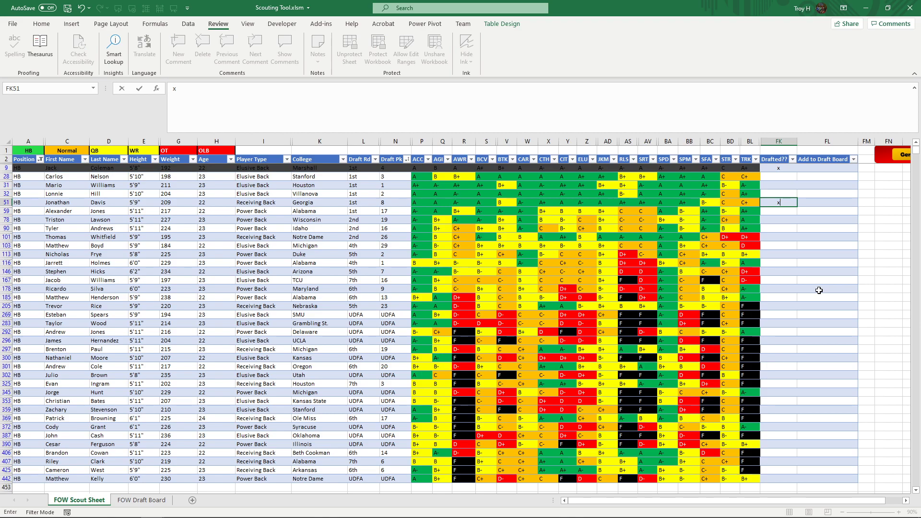
key(Return)
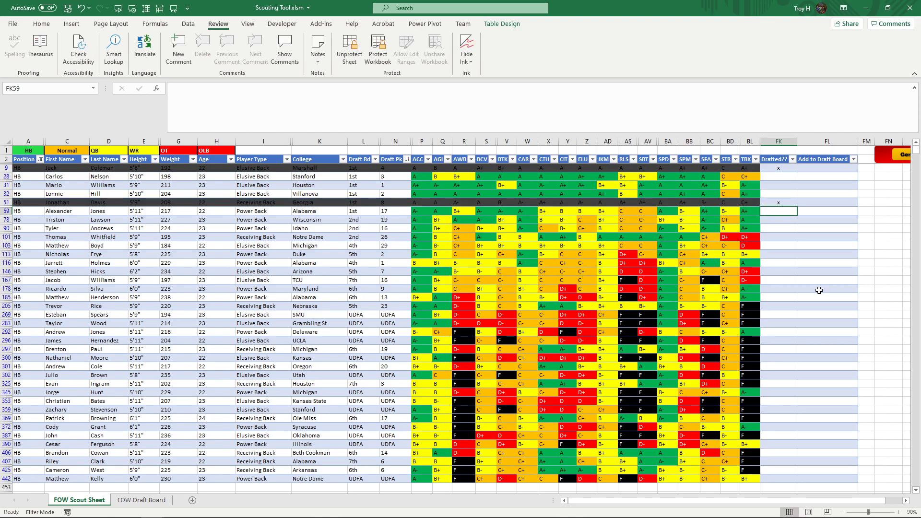
key(Down)
key(Down)
key(Down)
key(Down)
key(Down)
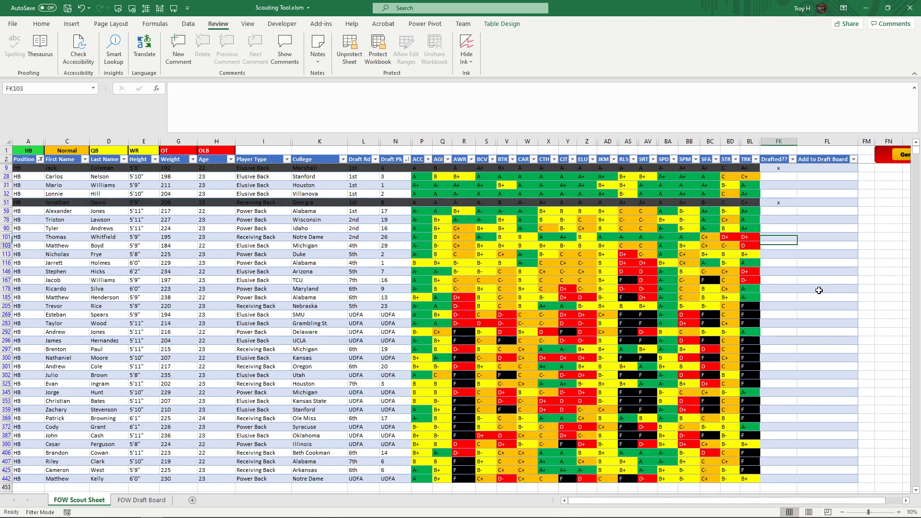
text(x)
key(Return)
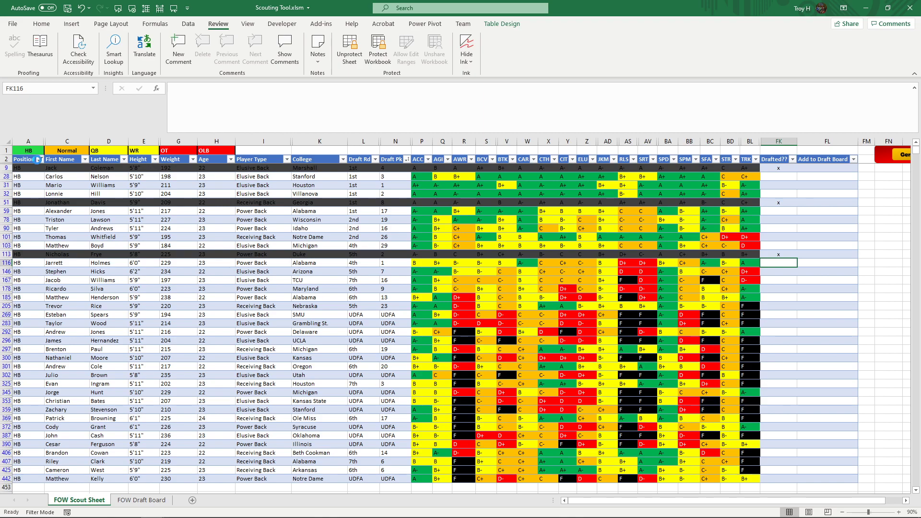
Clear the Position filter so every position is listed.
click(40, 160)
click(48, 260)
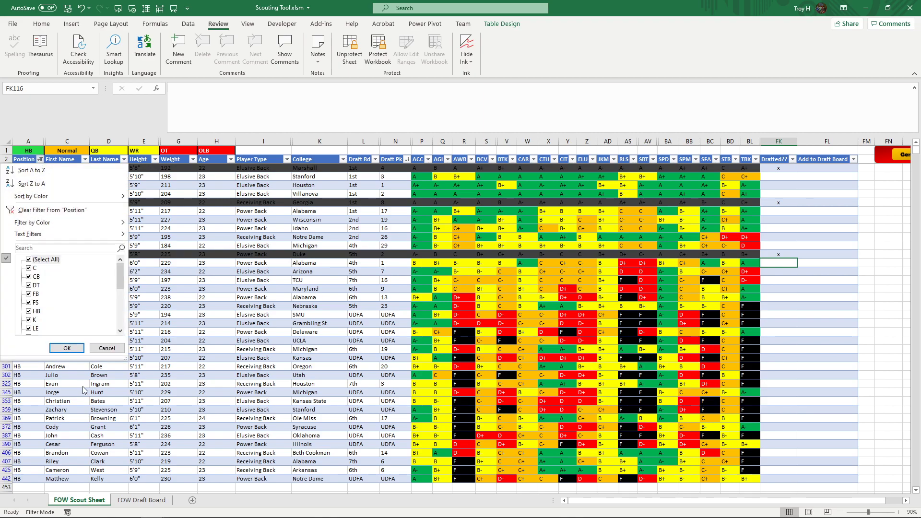
click(66, 347)
scroll(802, 359, down, 7)
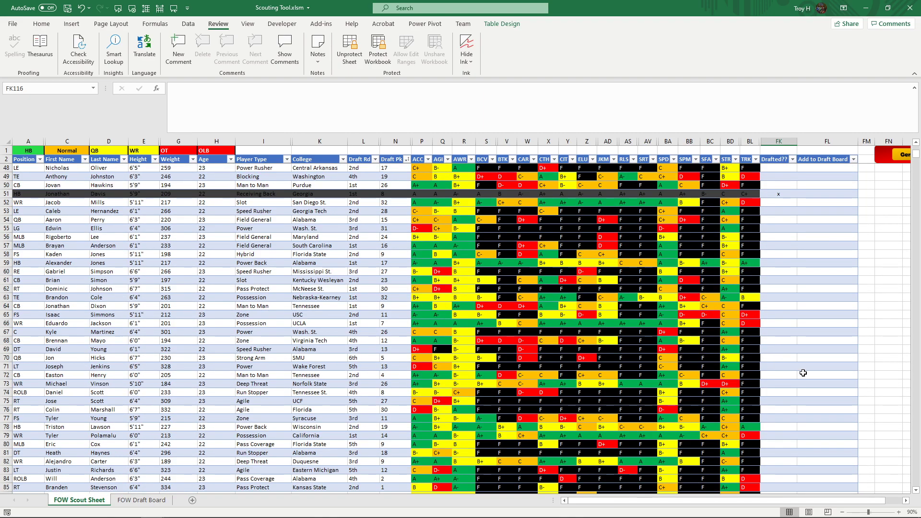
scroll(802, 359, up, 7)
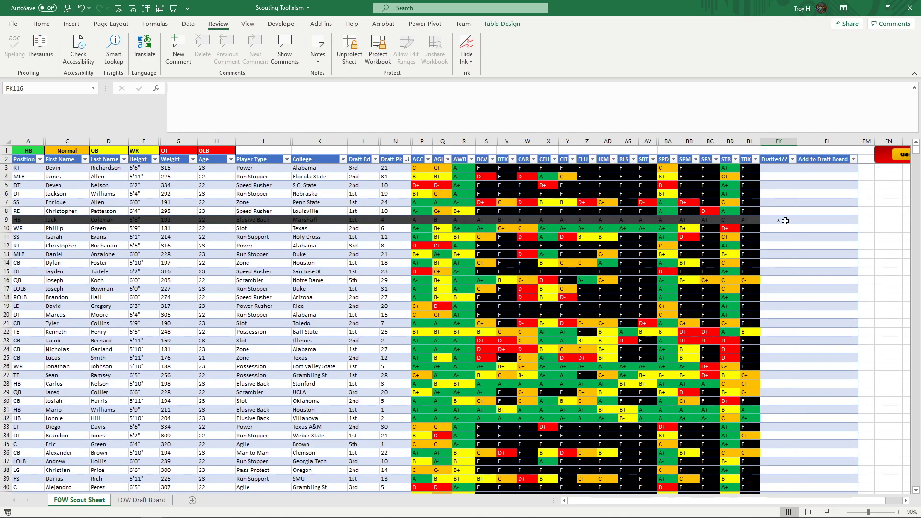
Delete the drafted x marks from FK9 and FK51.
click(822, 169)
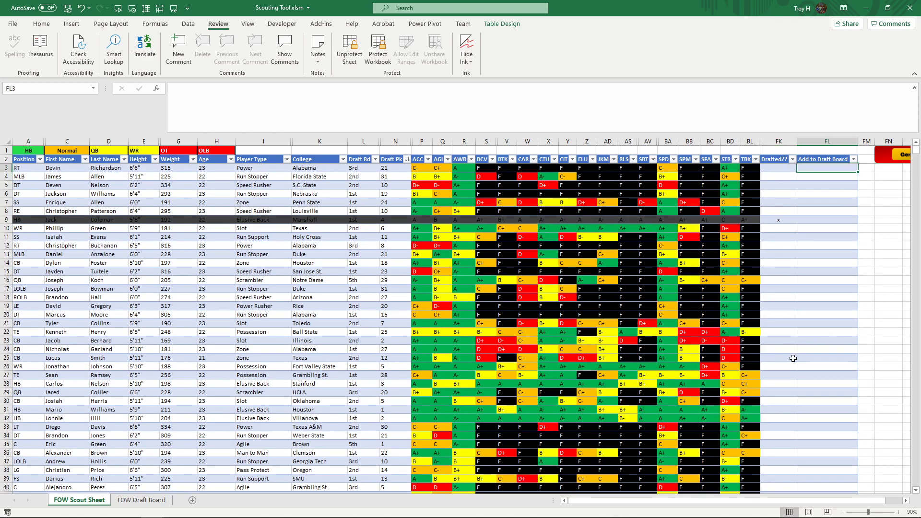
click(779, 221)
key(Delete)
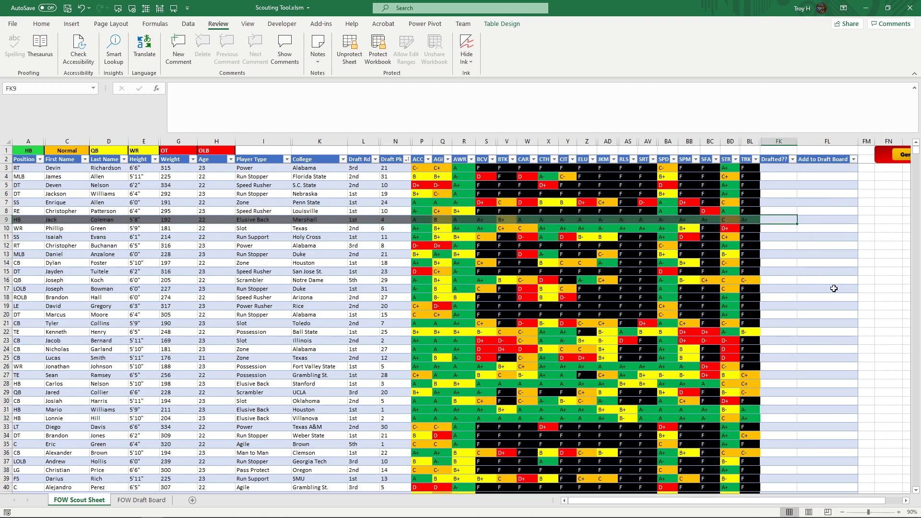
scroll(834, 289, down, 11)
click(790, 295)
key(Delete)
scroll(787, 336, up, 11)
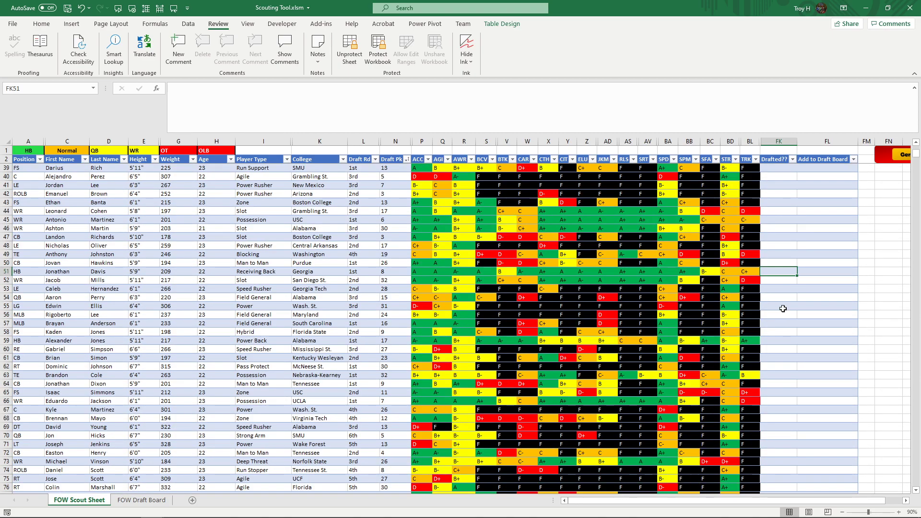
Refilter Position to HB only and delete the x from FK113.
click(40, 159)
click(46, 259)
click(36, 311)
click(67, 348)
click(784, 257)
key(Delete)
key(Down)
mouse_move(857, 513)
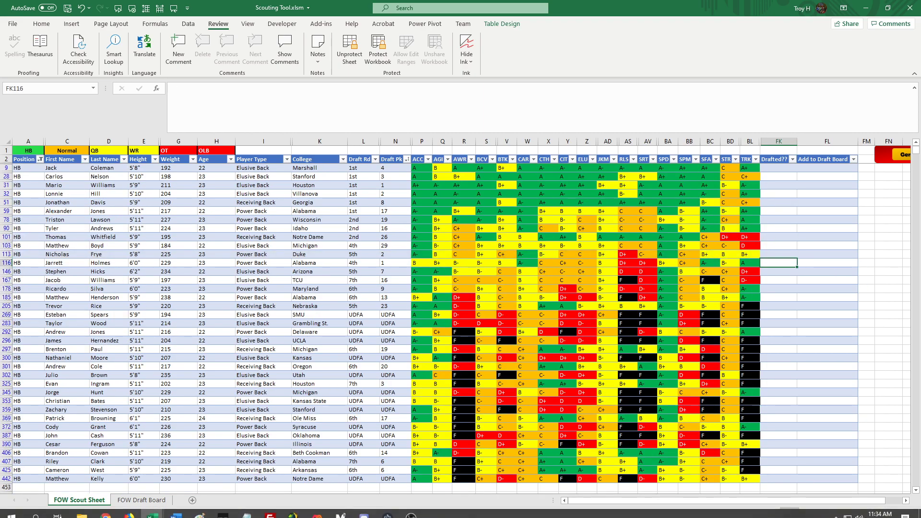
Mark FL9 and FL113 with an x in the Add to Draft Board column.
click(410, 508)
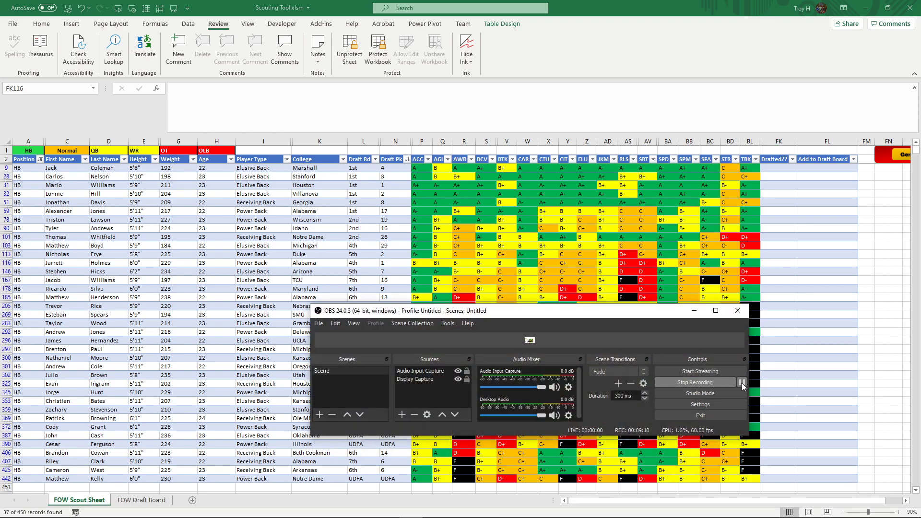
click(694, 311)
click(821, 245)
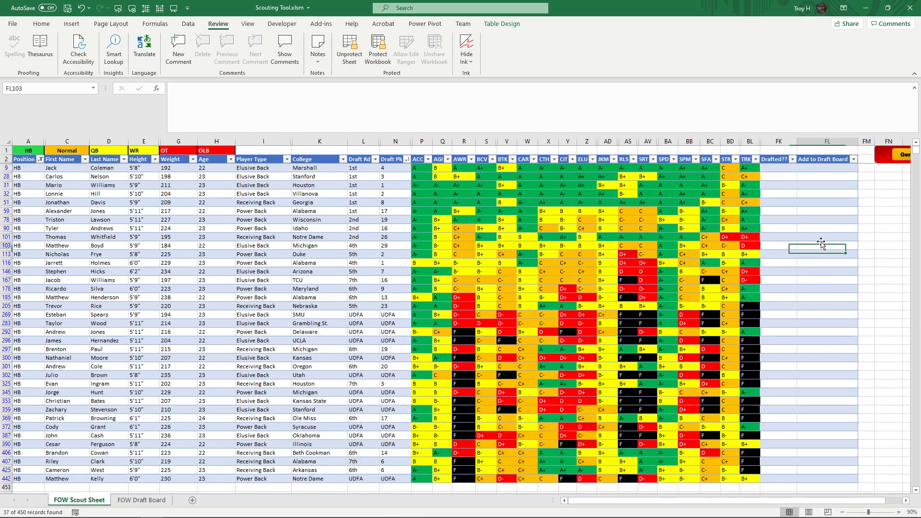
key(Up)
key(Up)
key(Up)
key(Up)
key(Up)
key(Up)
key(Up)
key(Left)
key(Right)
key(Up)
key(Up)
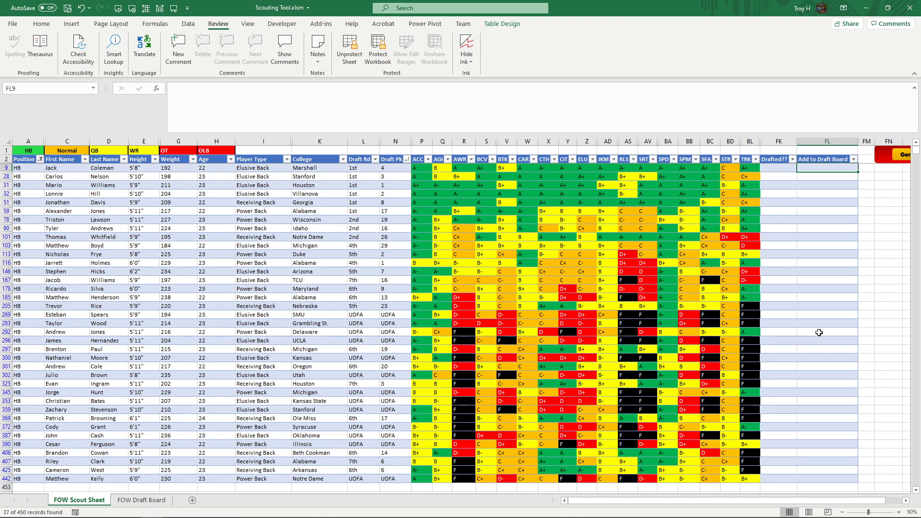
text(x)
click(822, 254)
text(x)
Clear the Position filter to show every position again.
scroll(830, 365, down, 4)
scroll(832, 366, up, 4)
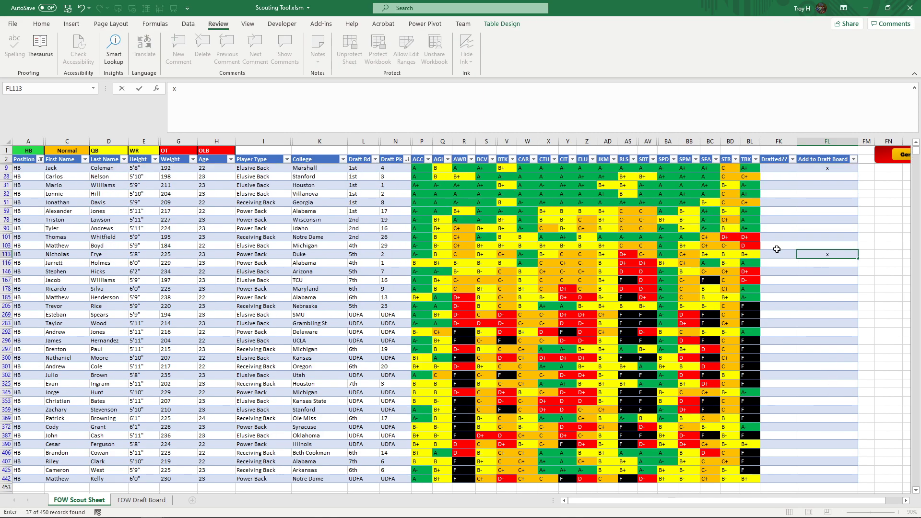
click(41, 159)
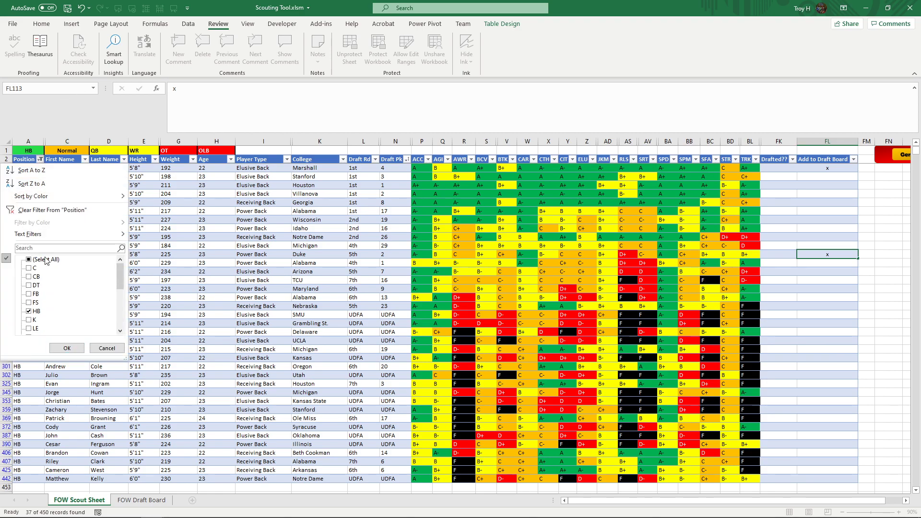
click(76, 346)
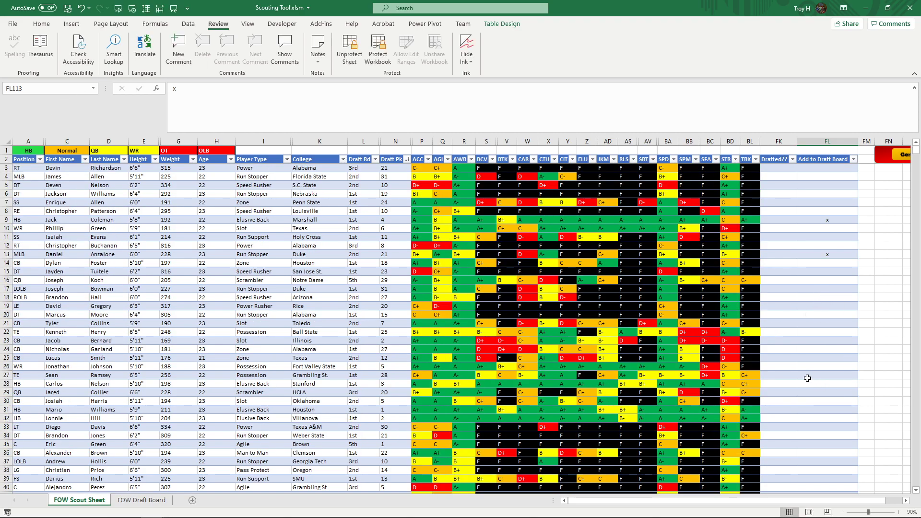
Enter x under Add to Draft Board for FL27, another prospect and FL181.
click(834, 376)
text(x)
scroll(836, 384, down, 13)
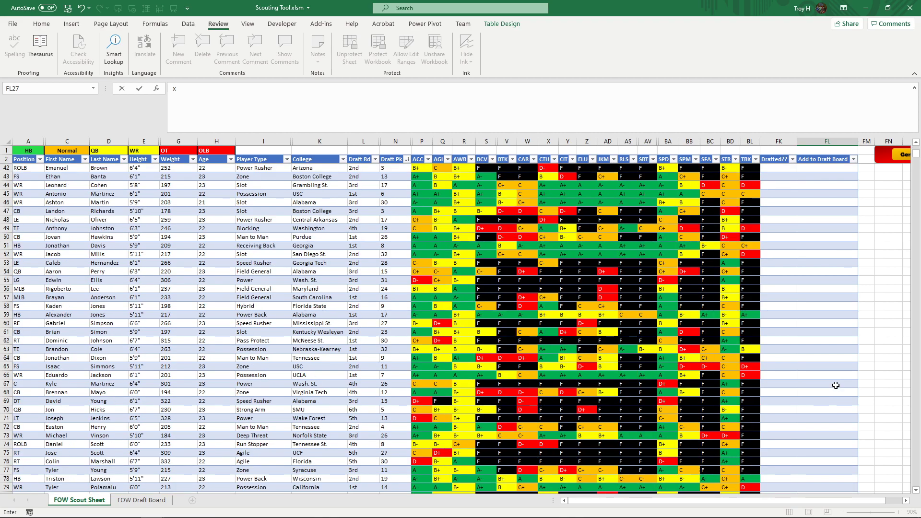
scroll(836, 385, down, 20)
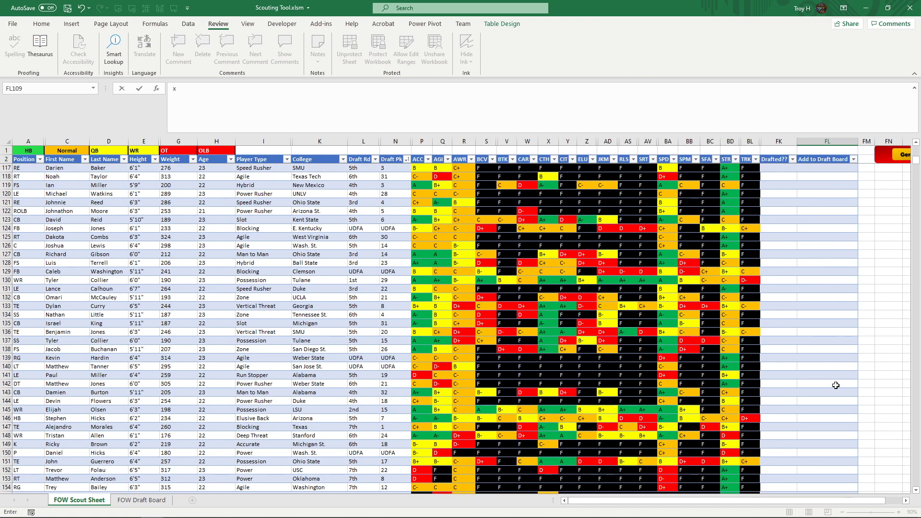
click(836, 383)
text(x)
scroll(836, 384, down, 13)
click(836, 382)
text(x)
scroll(836, 379, down, 8)
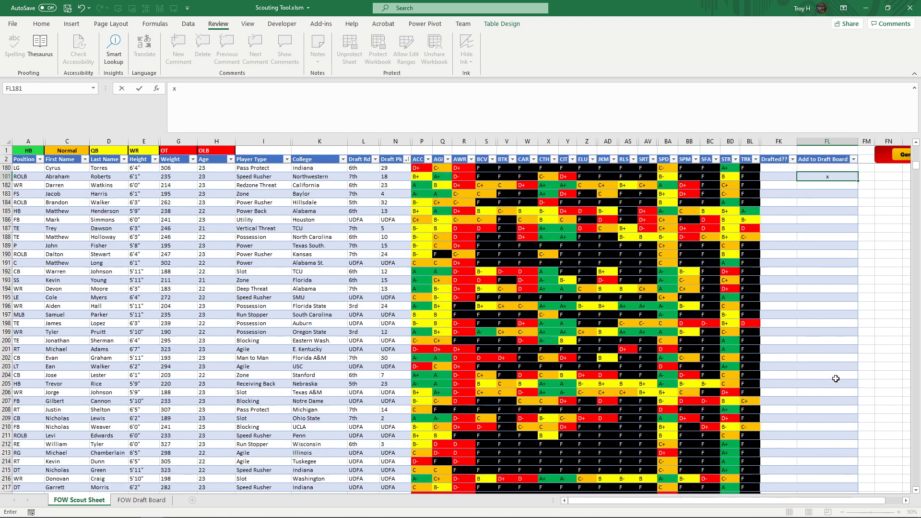
scroll(836, 379, down, 5)
Enter x for another prospect, FL249 and the row 288 kicker in FL288.
click(836, 376)
text(x)
scroll(836, 379, down, 10)
click(837, 376)
text(x)
scroll(837, 379, down, 13)
click(836, 376)
text(x)
scroll(835, 378, down, 6)
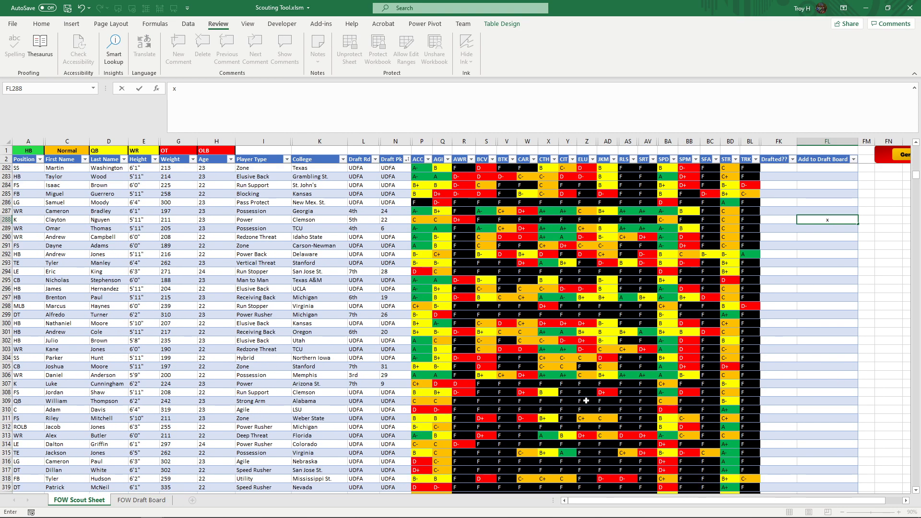
key(Return)
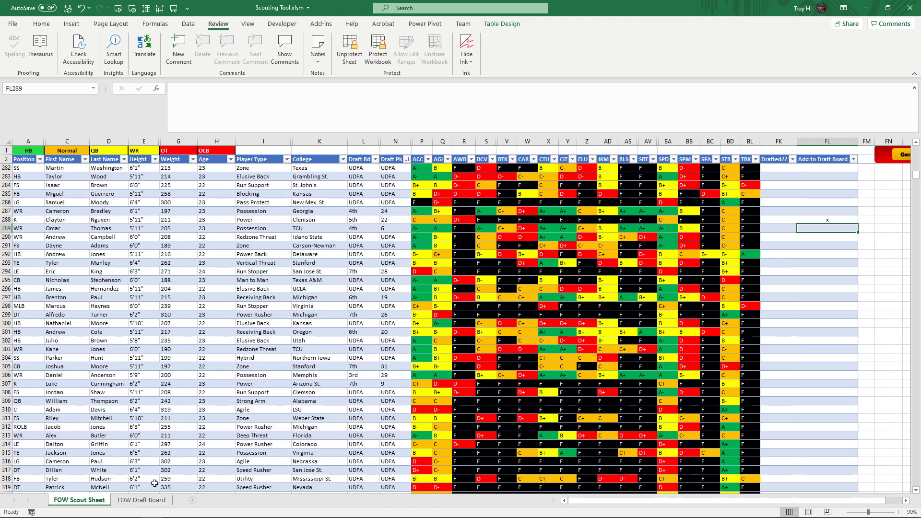
Populate the FOW Draft Board sheet with the players marked on the scout sheet.
click(142, 501)
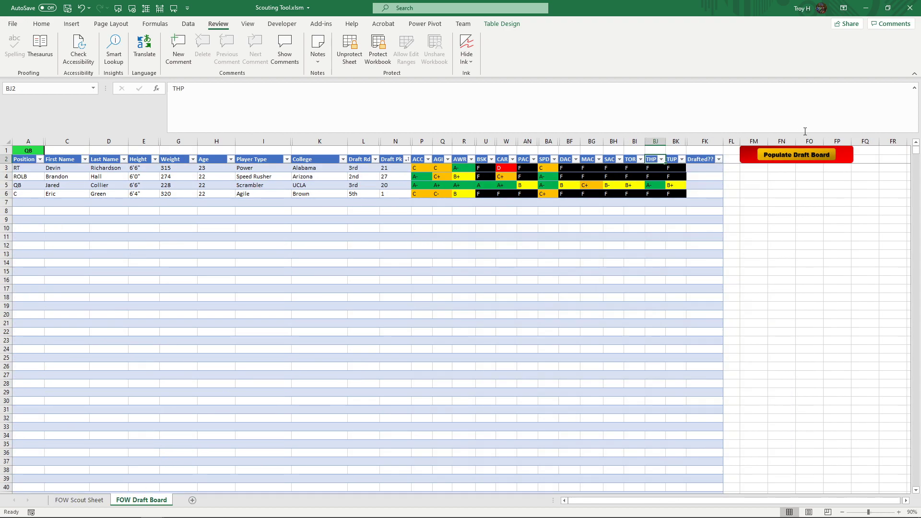
click(808, 158)
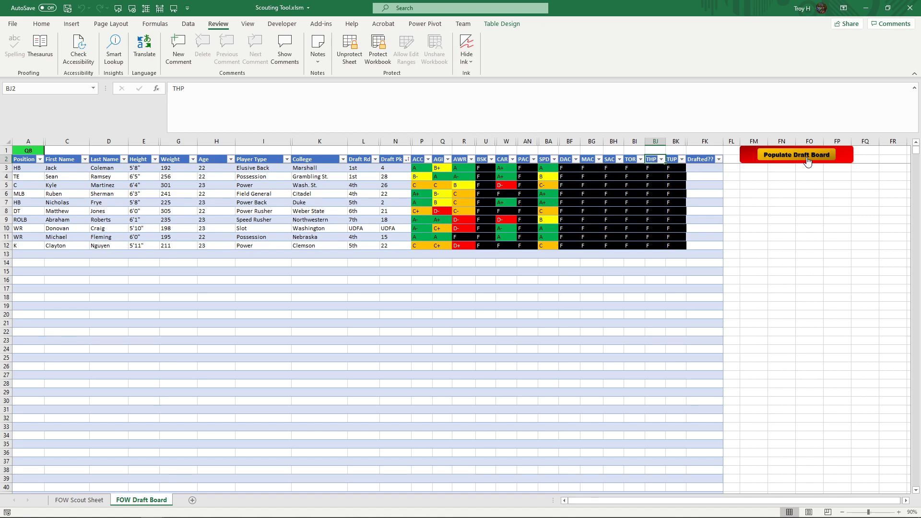
click(35, 151)
Filter the draft board's Position column to HB players only.
click(48, 150)
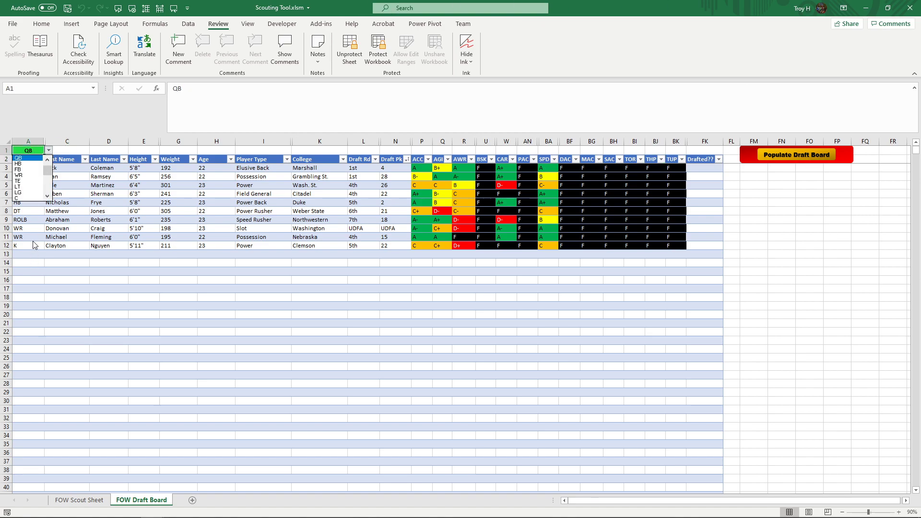
click(29, 157)
click(40, 159)
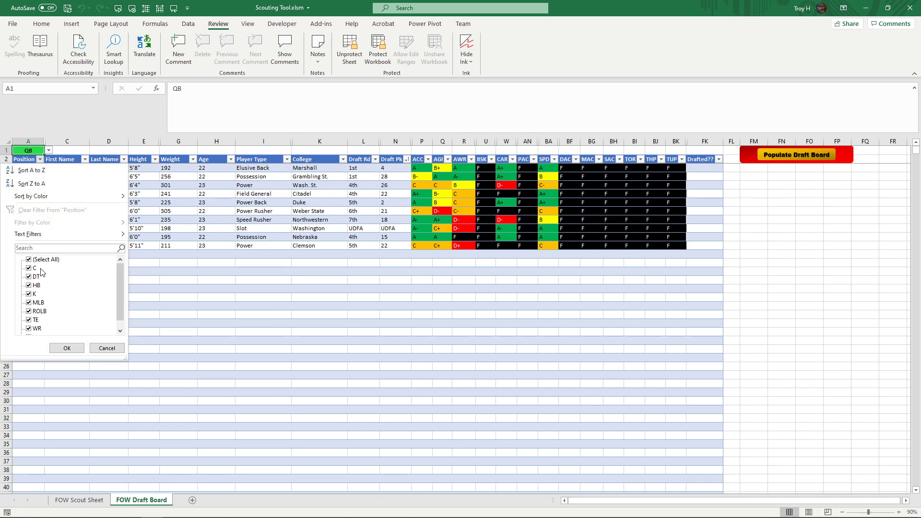
click(43, 260)
click(36, 287)
click(67, 348)
Set cell A1's graded position to HB.
click(49, 152)
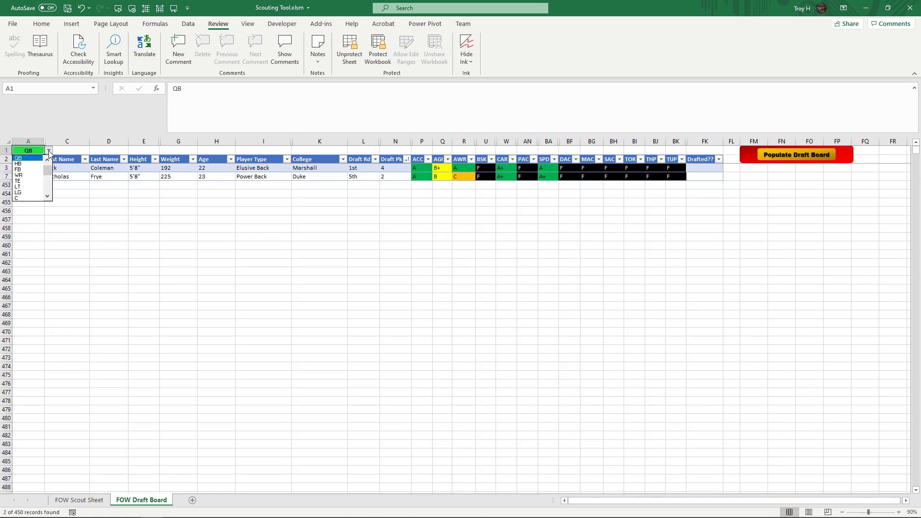
click(18, 164)
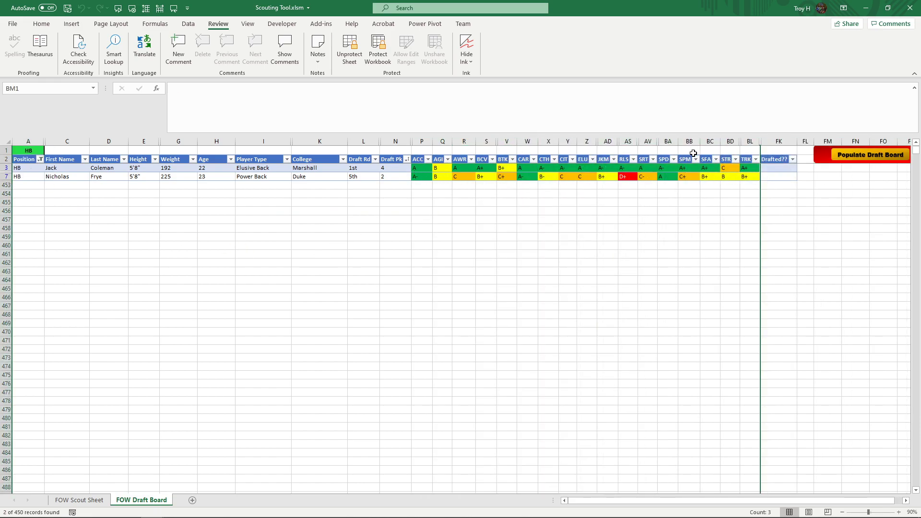
click(96, 501)
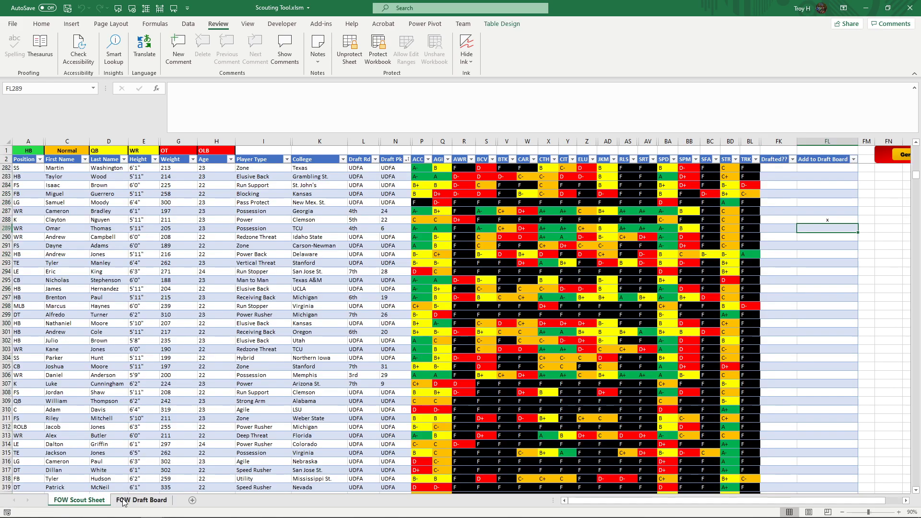
click(144, 501)
Test an x in the first HB row's Drafted?? cell, then undo it.
click(769, 170)
text(x)
key(Return)
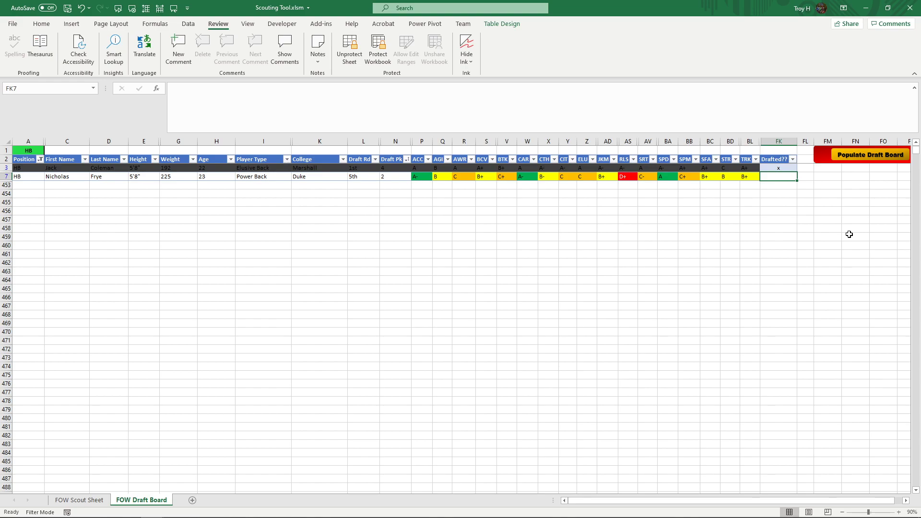
key(ctrl+z)
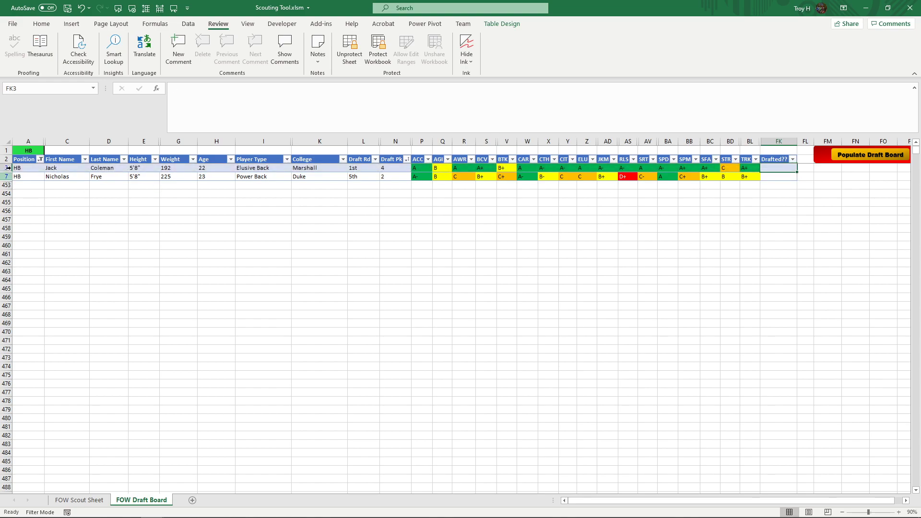
Clear the Position filter so all ten players are listed again.
click(39, 159)
click(48, 262)
click(64, 348)
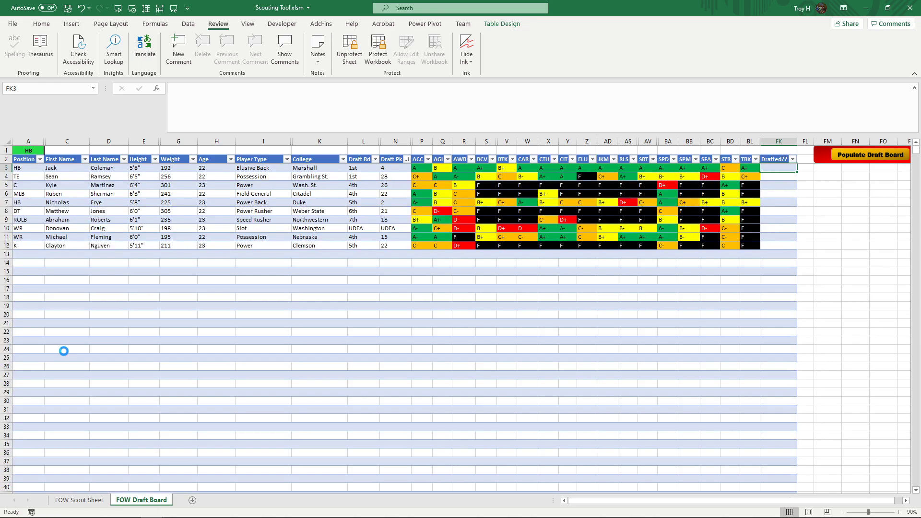
On the FOW Scout Sheet, browse the Add to Draft Board column around FL249–FL452.
click(94, 504)
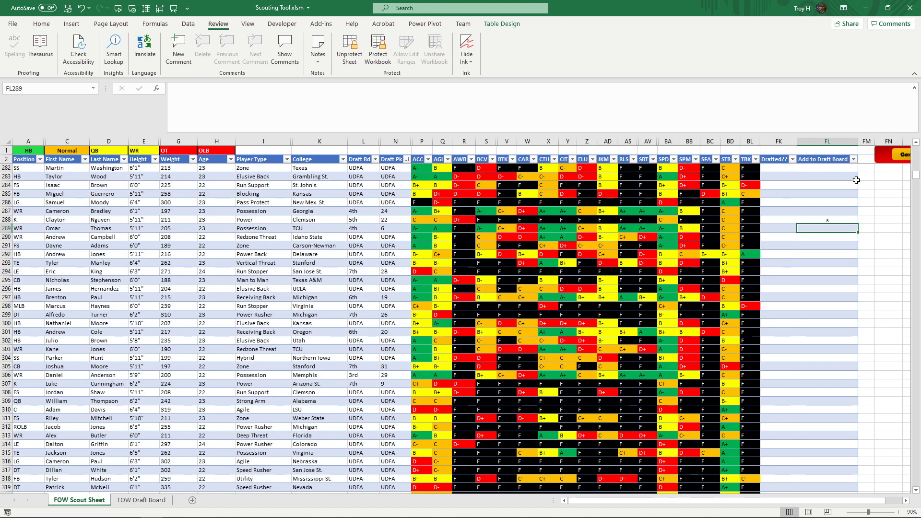
click(826, 169)
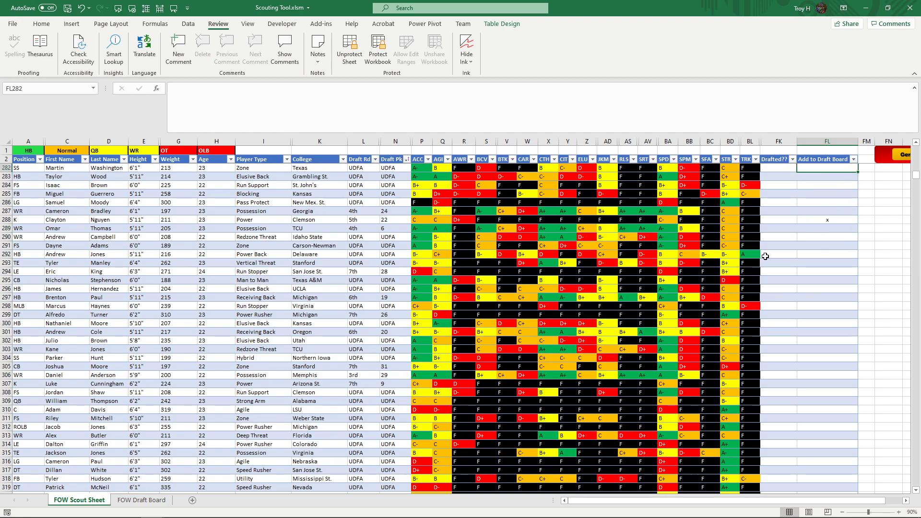
scroll(825, 393, down, 20)
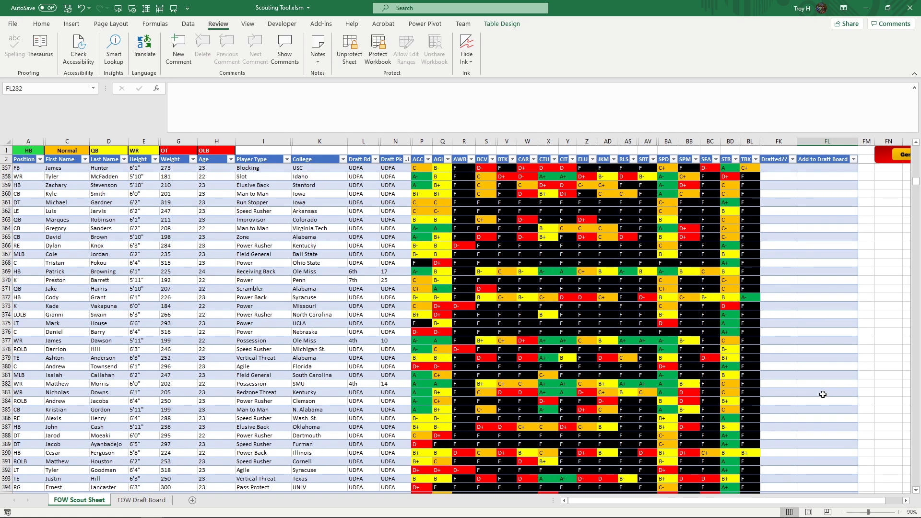
scroll(823, 394, down, 15)
mouse_move(916, 188)
mouse_down()
mouse_move(917, 200)
mouse_move(917, 188)
mouse_up()
scroll(791, 345, down, 8)
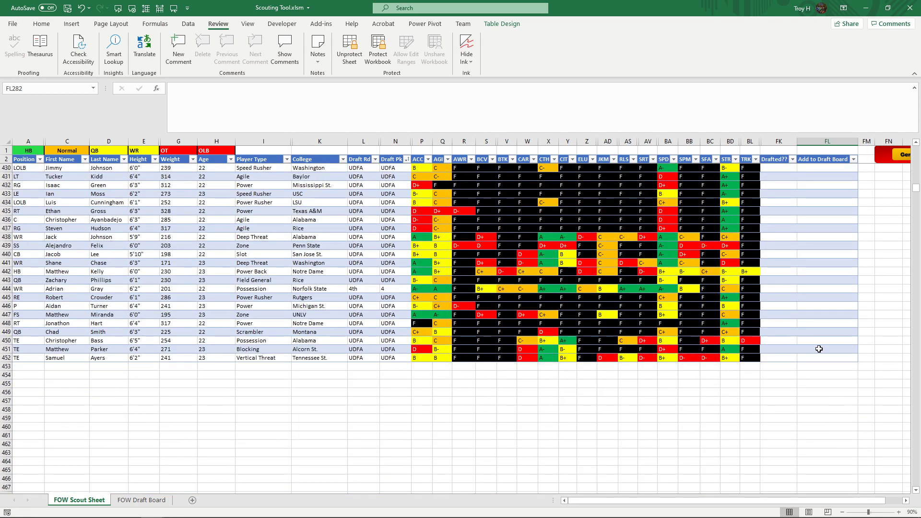
shift+click(824, 358)
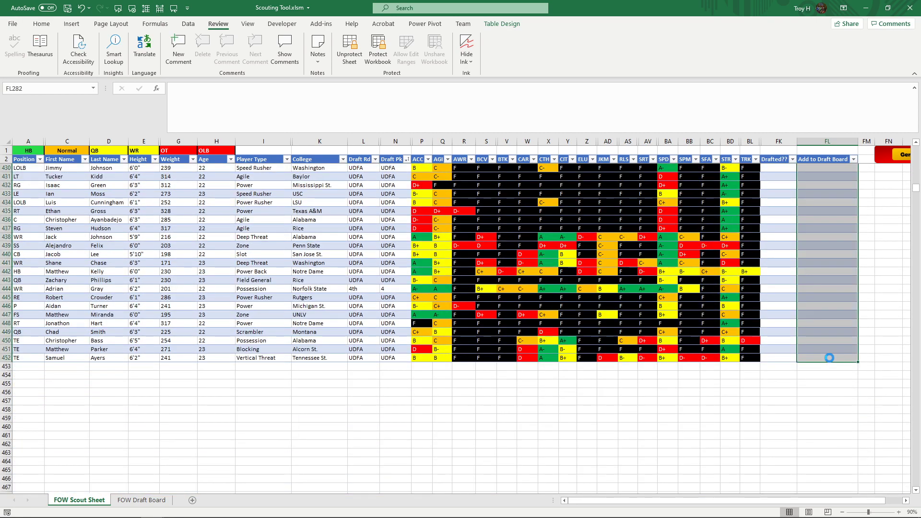
key(shift+BackSpace)
key(Up)
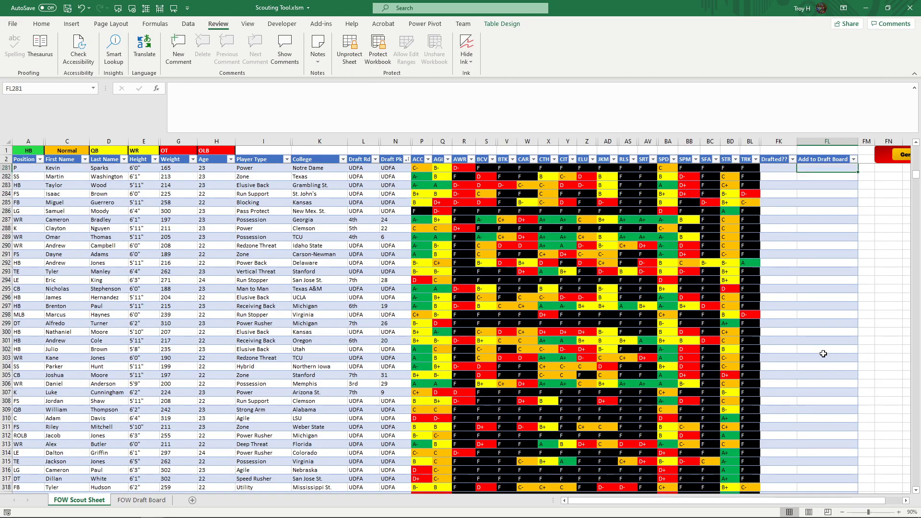
key(Up)
key(Up)
key(Up)
key(Up)
key(Up)
key(Up)
key(Up)
key(Up)
key(Up)
key(Up)
key(Up)
key(Up)
key(Up)
key(Up)
key(Up)
key(Up)
key(Up)
key(Up)
key(Up)
key(Up)
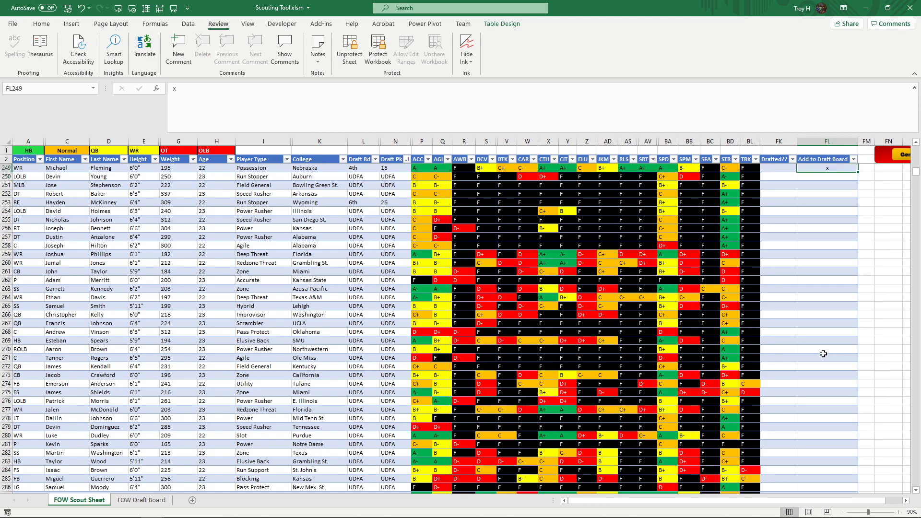
scroll(824, 354, down, 20)
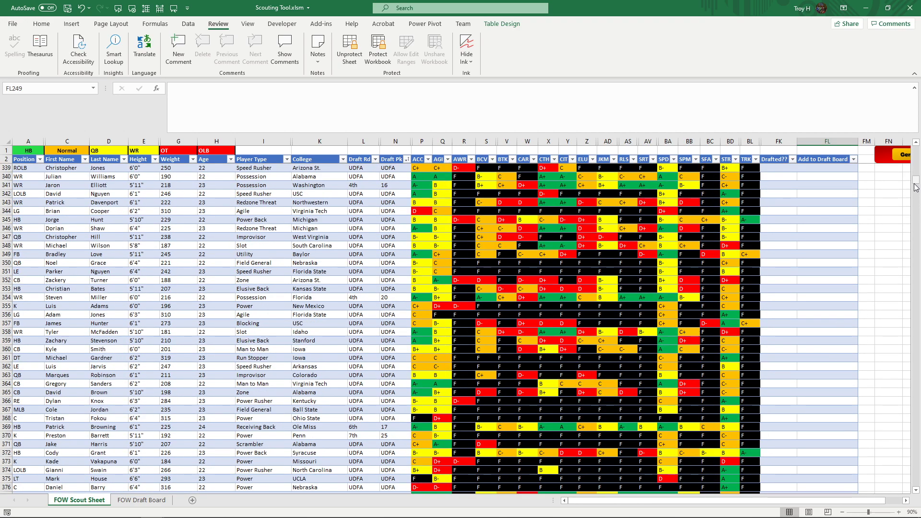
mouse_move(917, 187)
mouse_down()
mouse_move(918, 153)
mouse_move(918, 190)
mouse_up()
Delete the x marks in FL3 through FL173 and return to the top of the sheet.
click(824, 168)
drag(813, 255, 831, 294)
key(Delete)
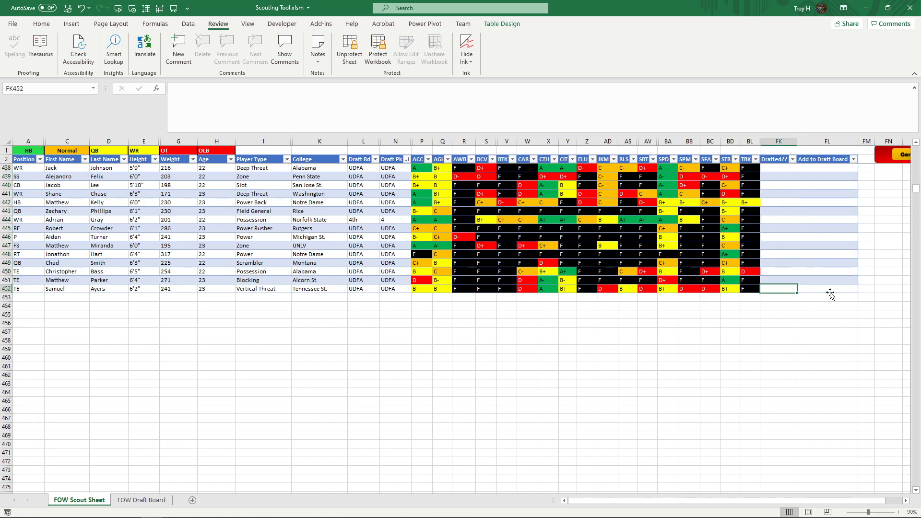
click(831, 294)
key(Up)
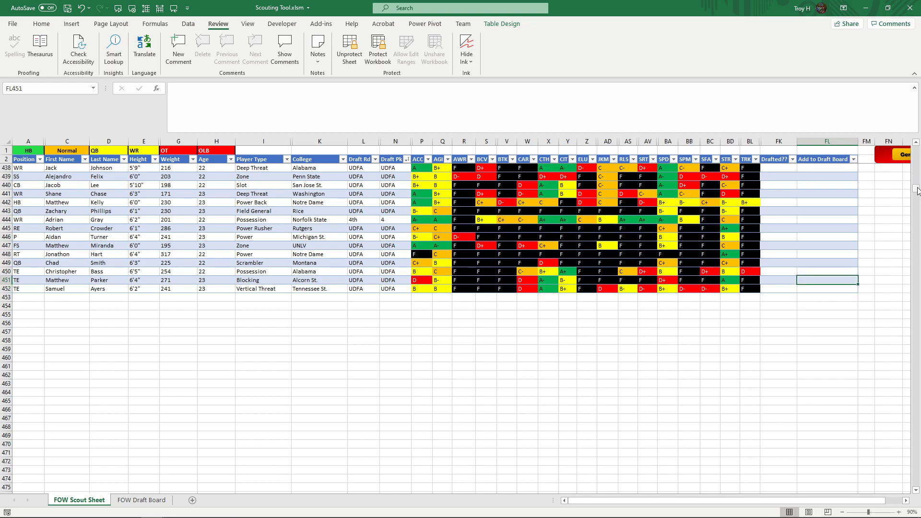
drag(916, 188, 916, 149)
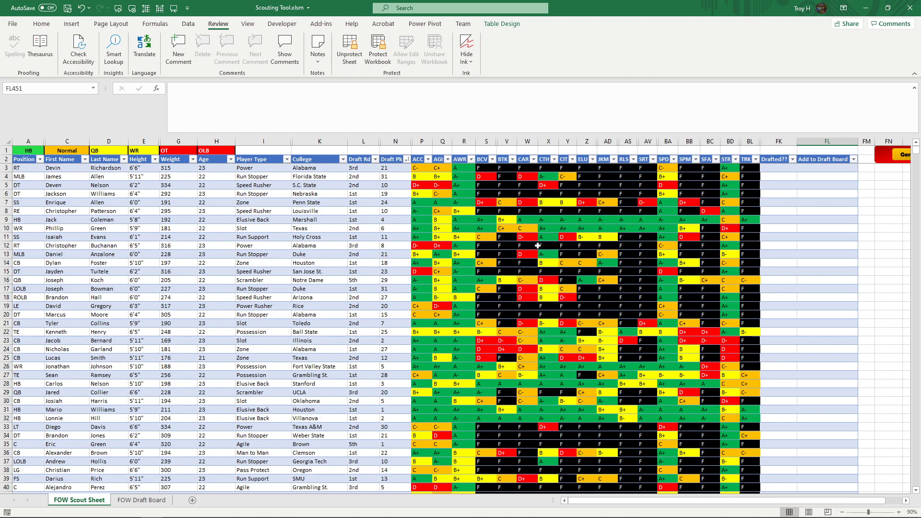
mouse_move(816, 516)
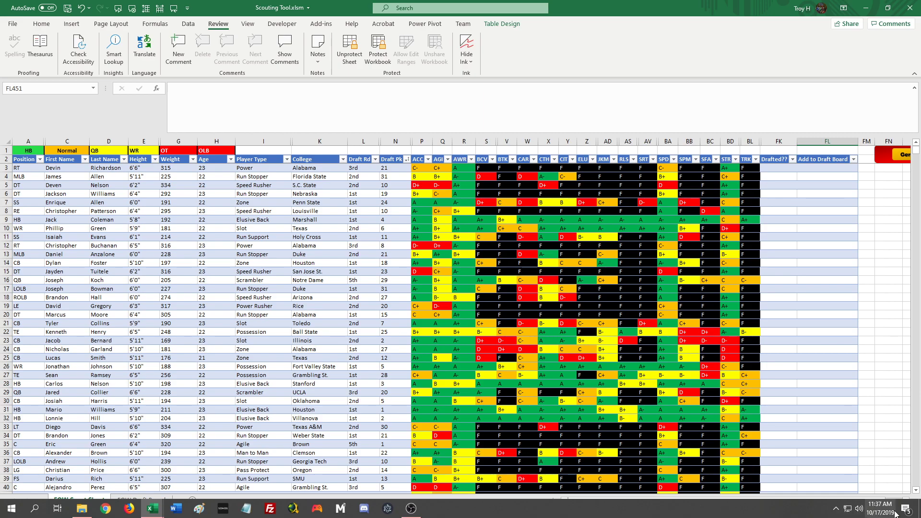
click(835, 509)
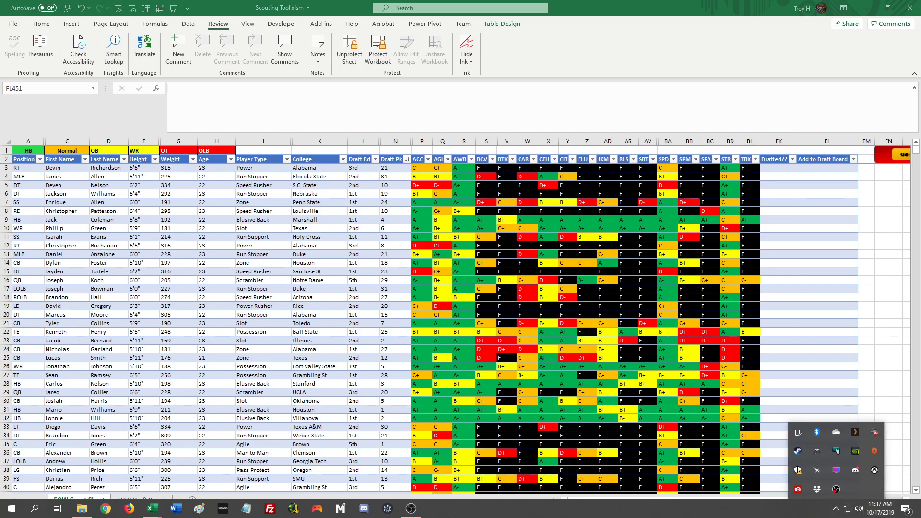
click(836, 489)
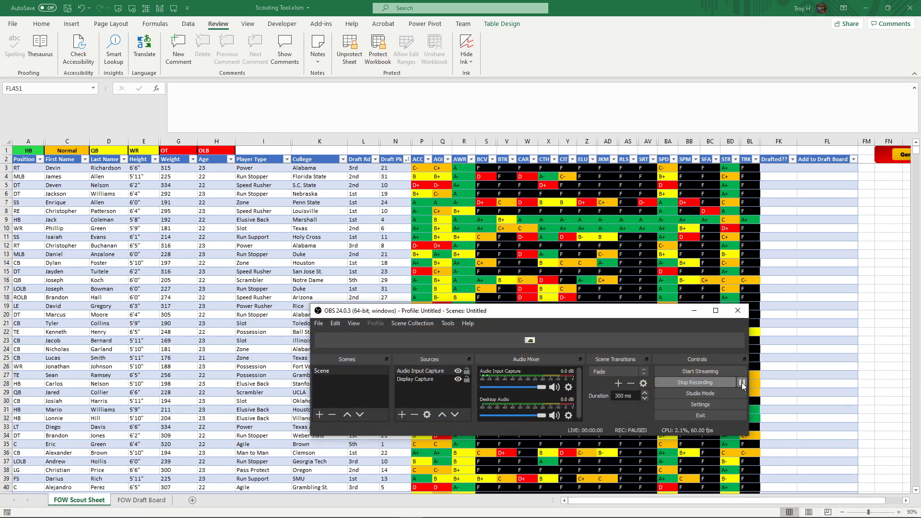
click(695, 312)
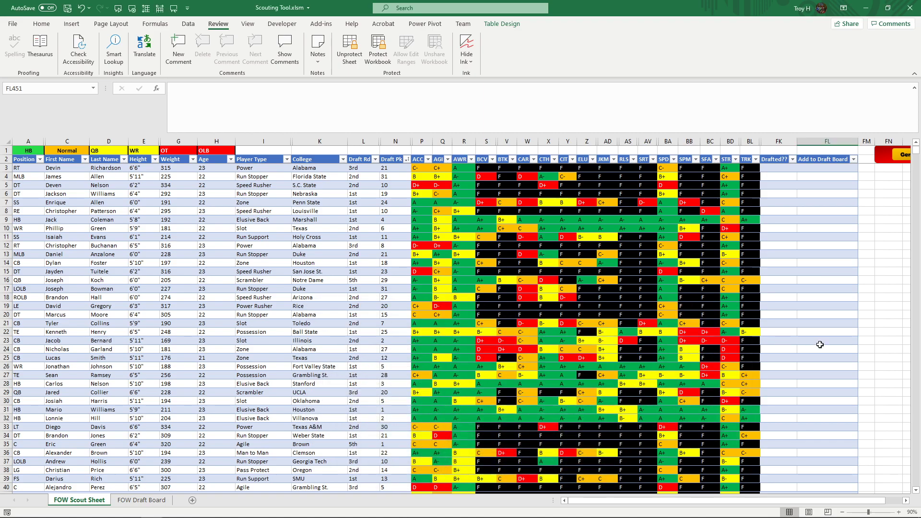